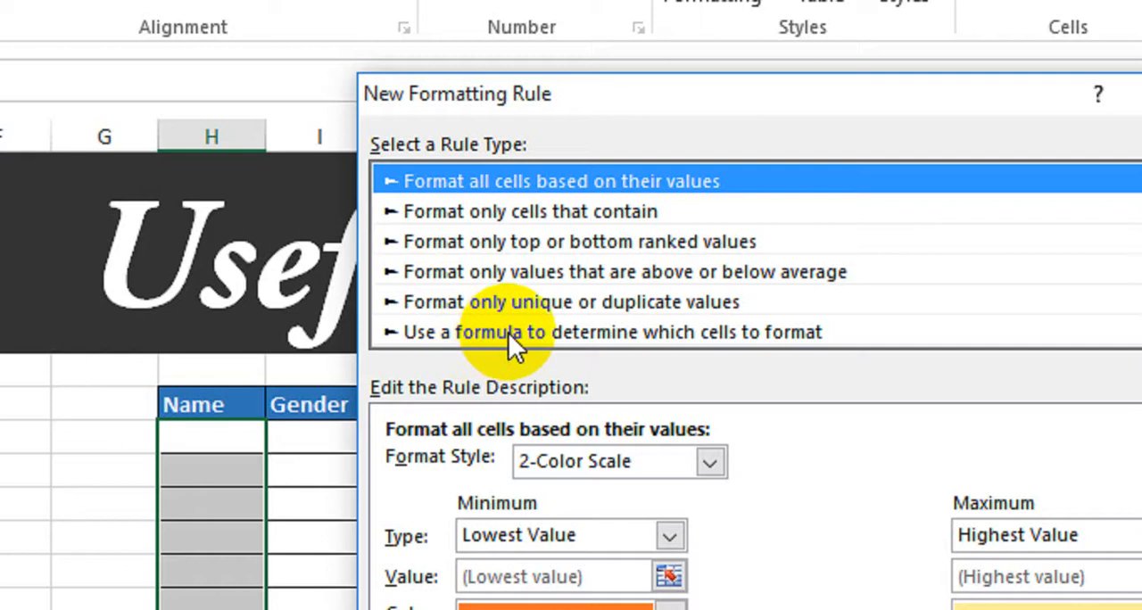
- Base the new formatting rule for the Name cells on the formula =$I9="Male"
left_click(509, 332)
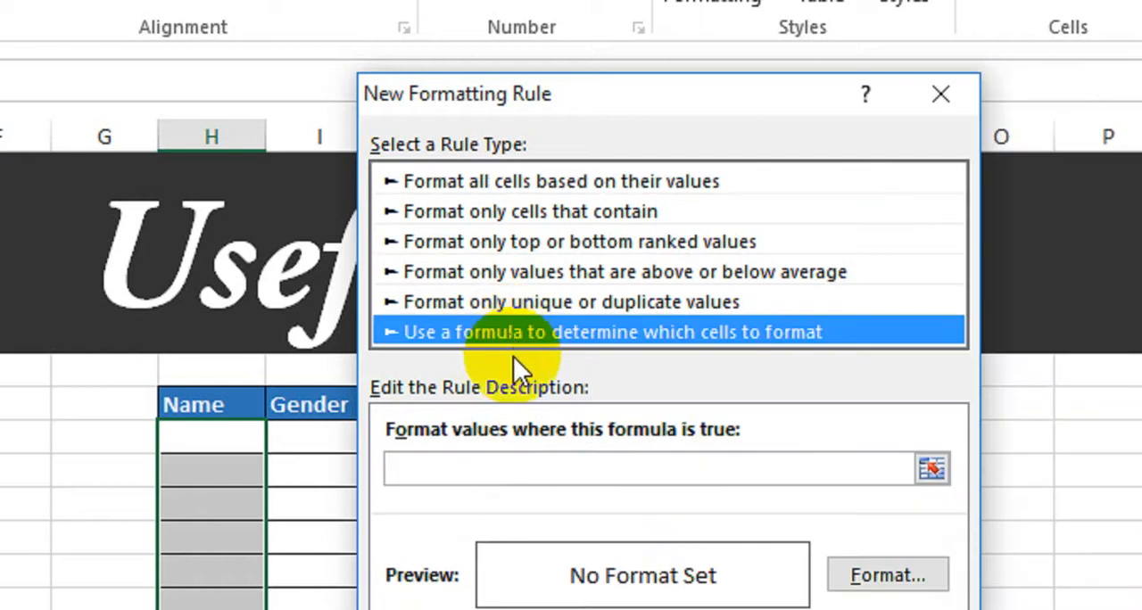
left_click(526, 468)
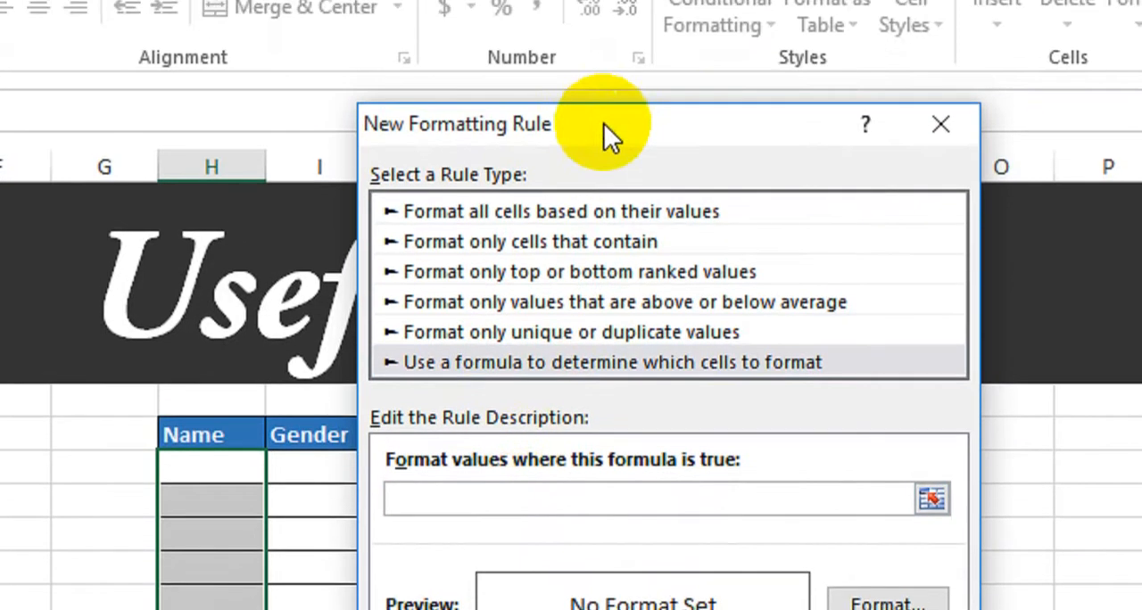
left_click_drag(604, 86, 670, 93)
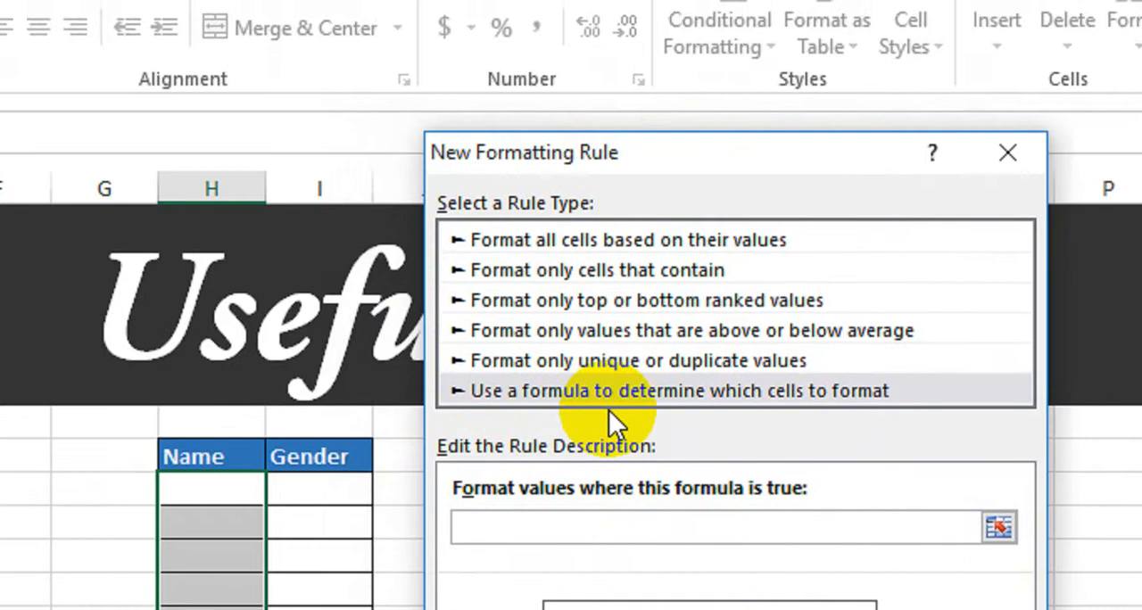
type("=")
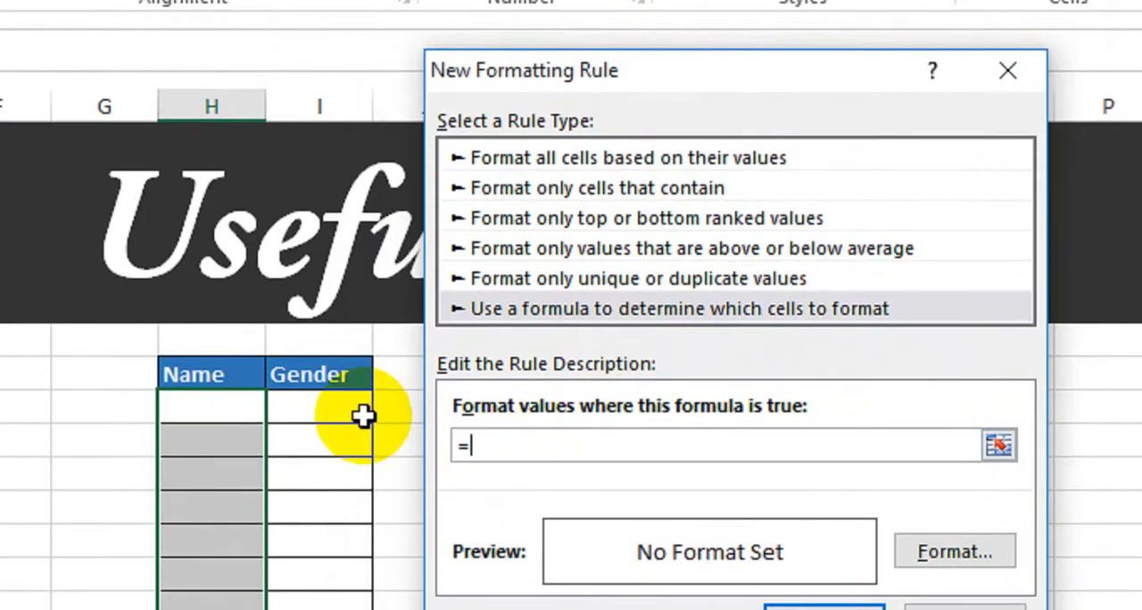
left_click(362, 416)
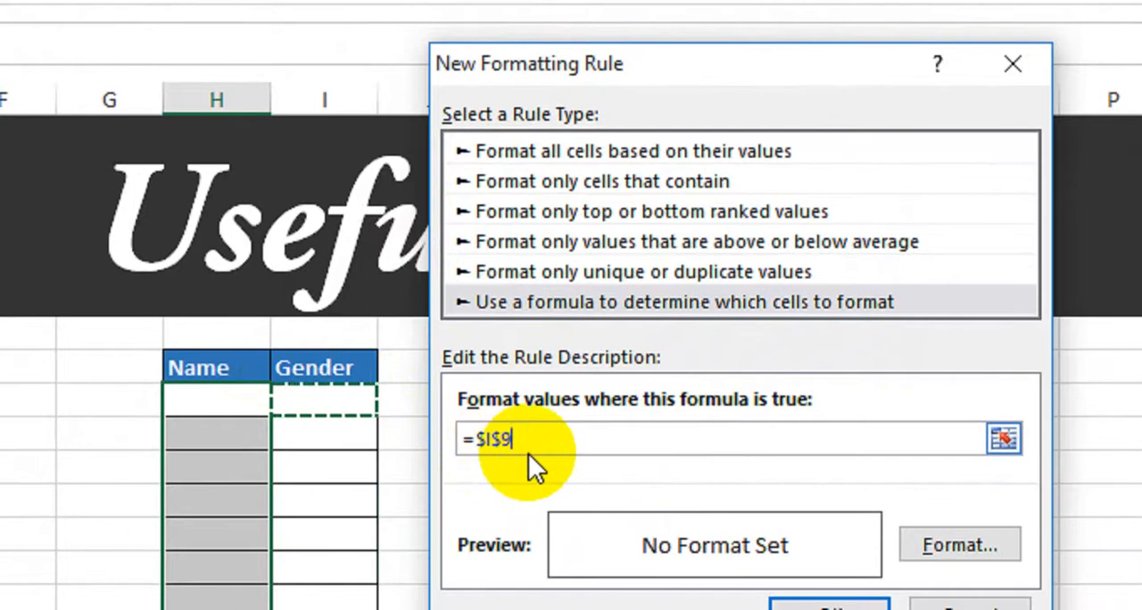
type("=")
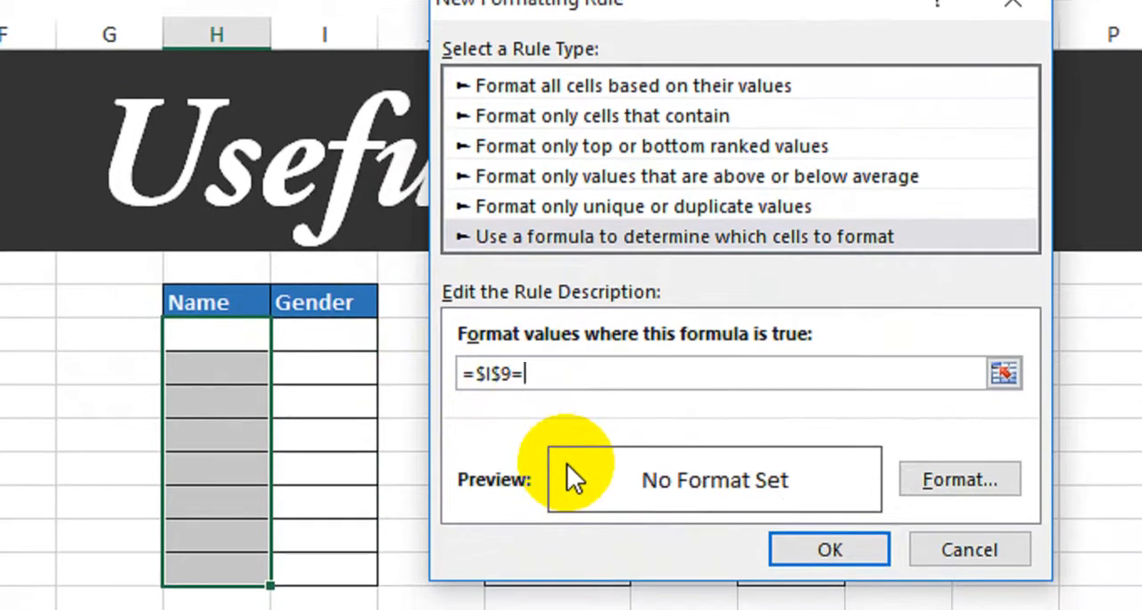
type("\"M")
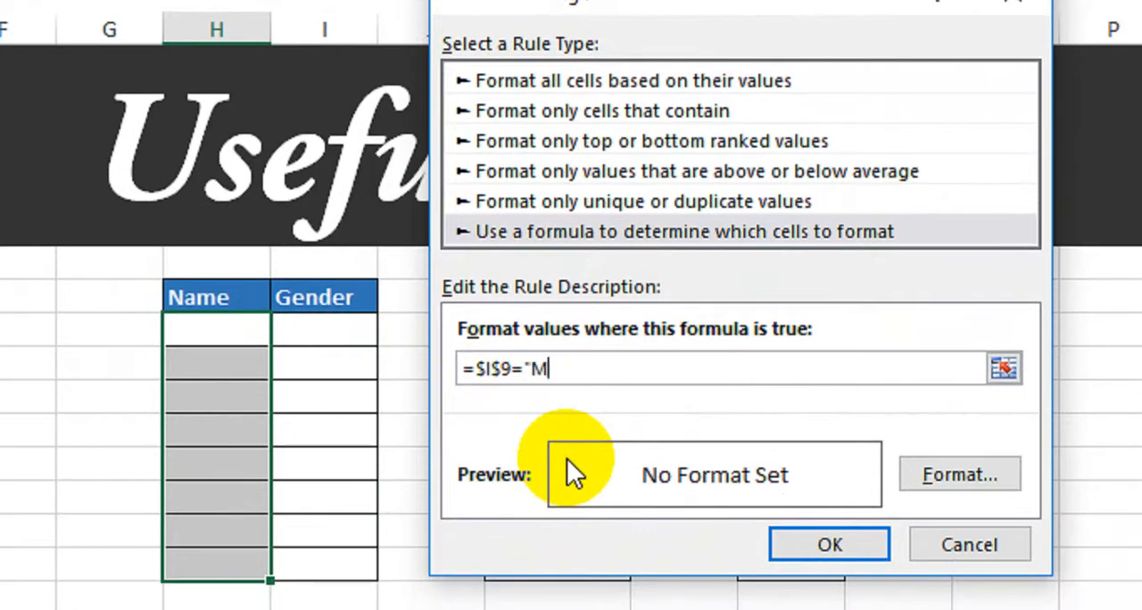
type("ale\"")
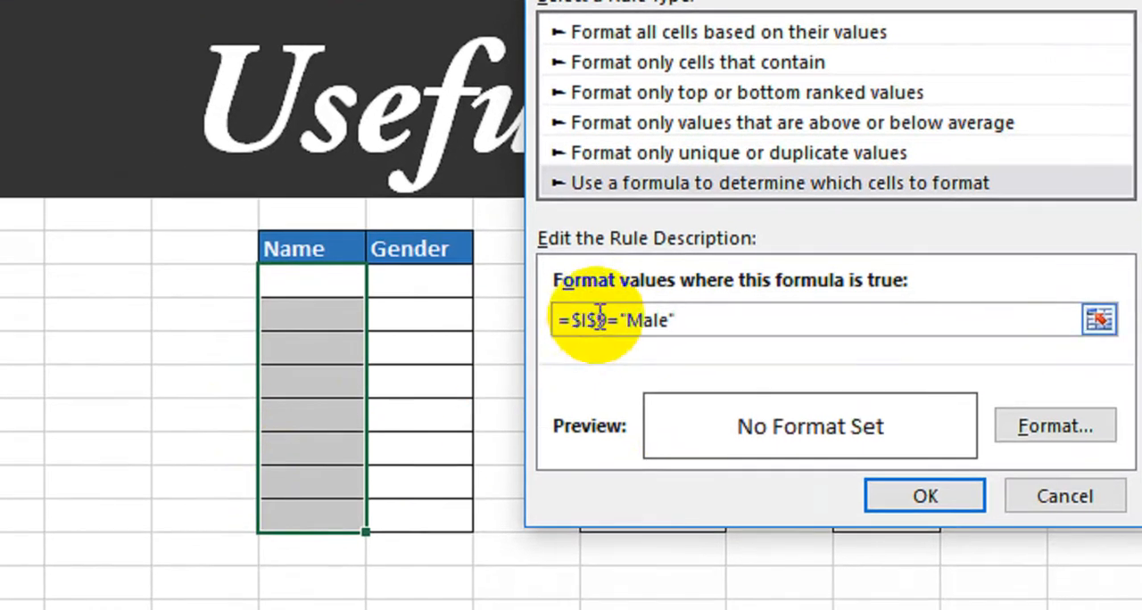
left_click(559, 366)
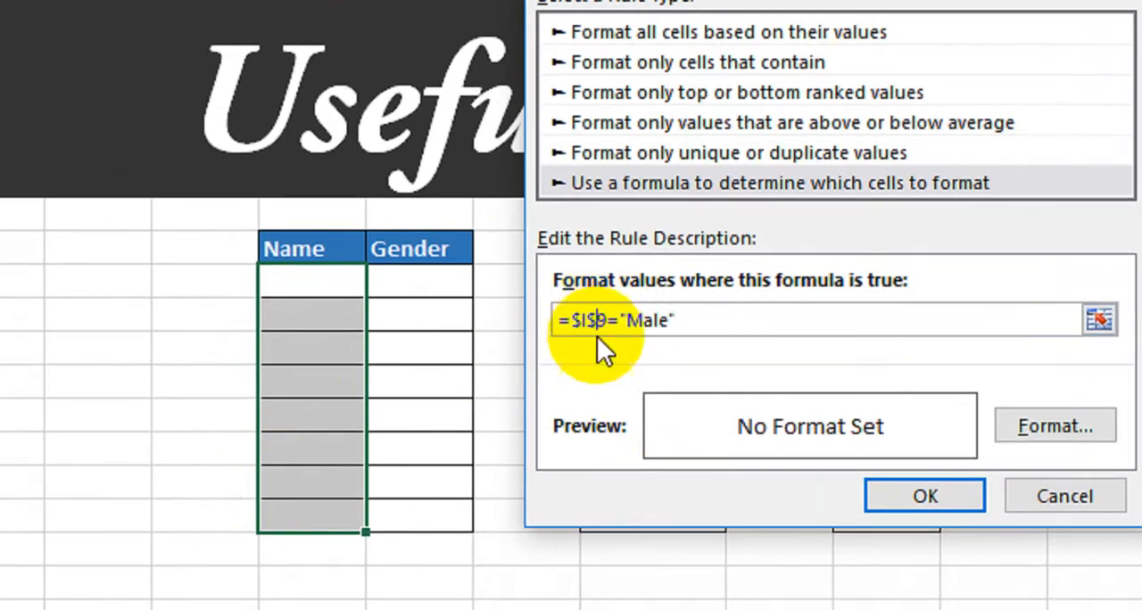
key("BackSpace")
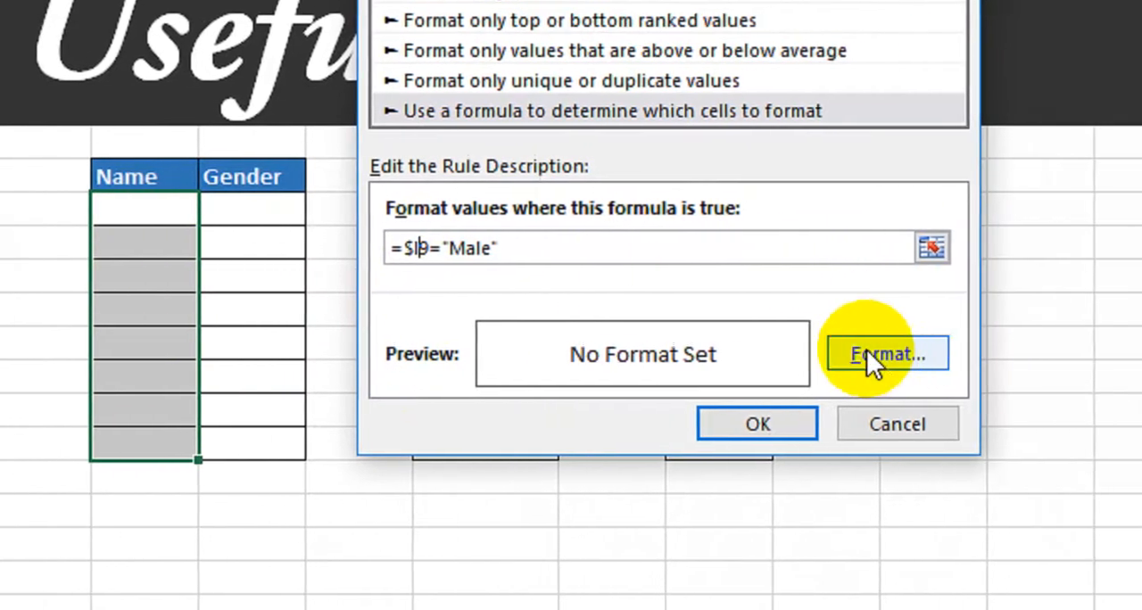
- Give the Male rule the custom number format "Mr" @ and apply the rule
left_click(864, 352)
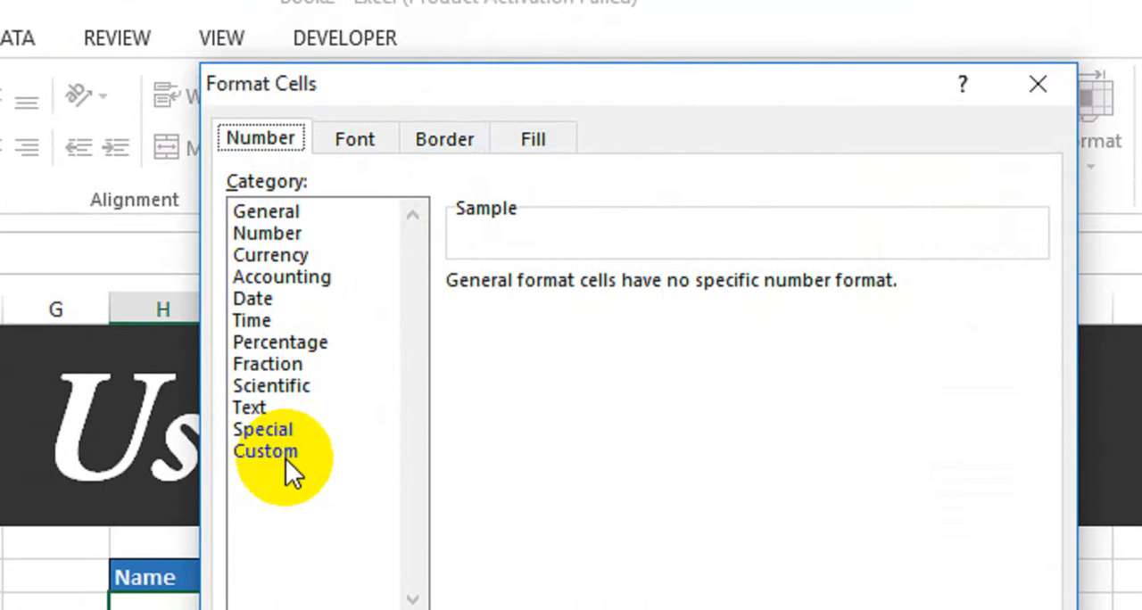
left_click(286, 459)
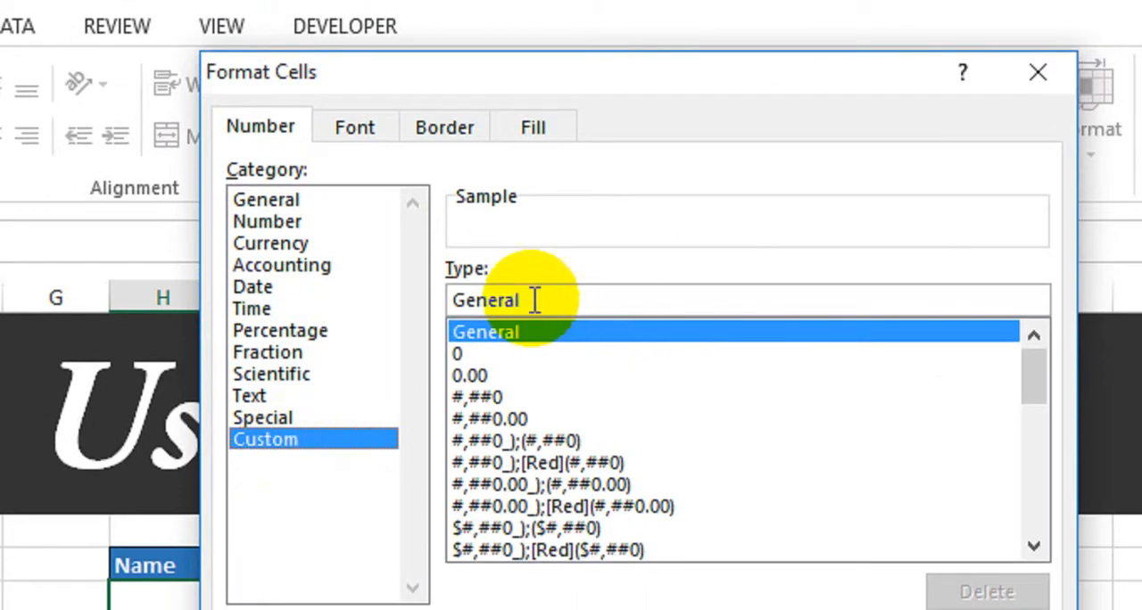
left_click_drag(534, 300, 395, 298)
key("Delete")
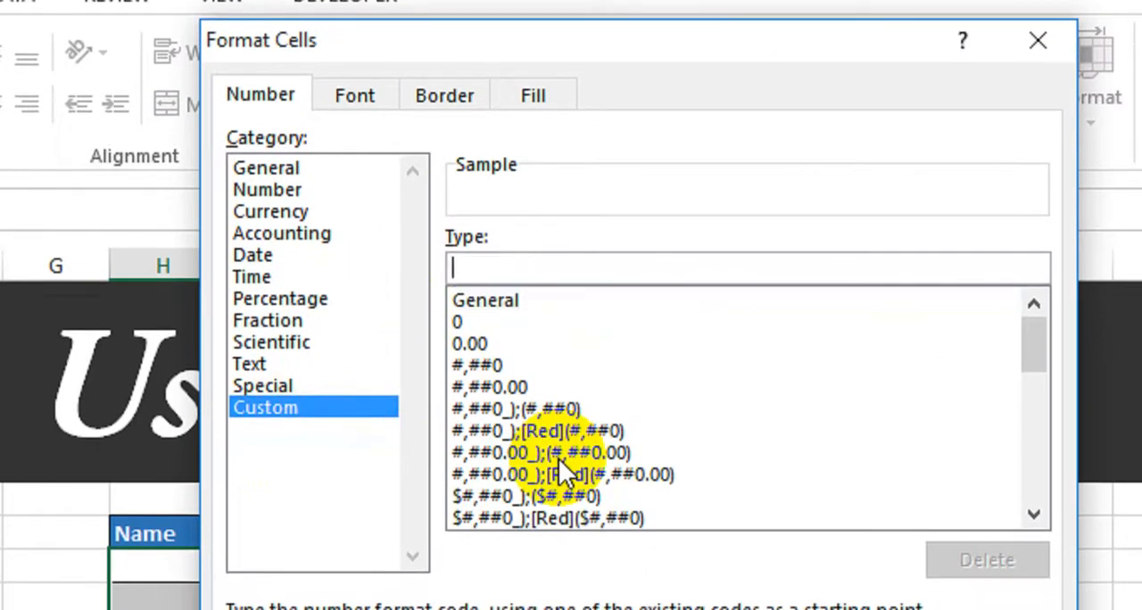
type("\"Mr\" @")
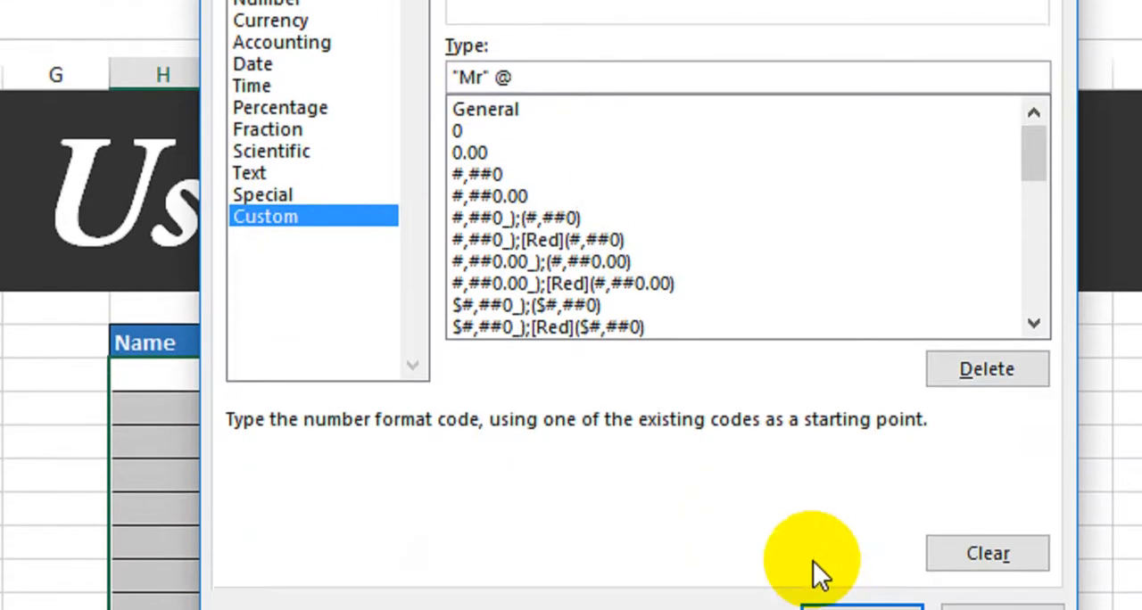
left_click(850, 501)
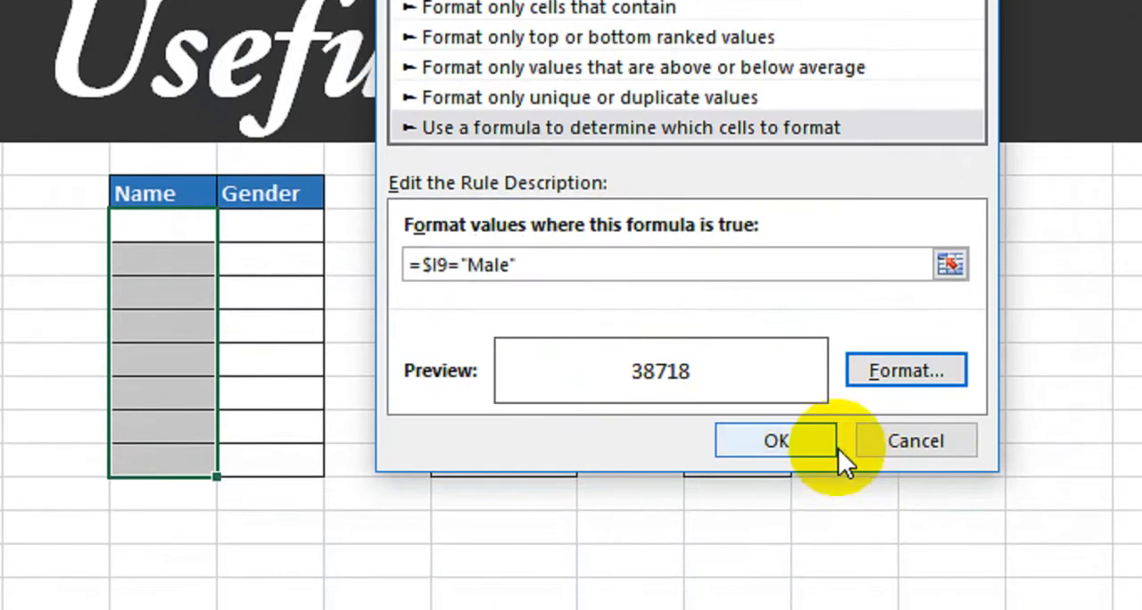
left_click(771, 443)
- Fill the first two table rows with a man's name marked Male and a woman's name marked Female
left_click(194, 228)
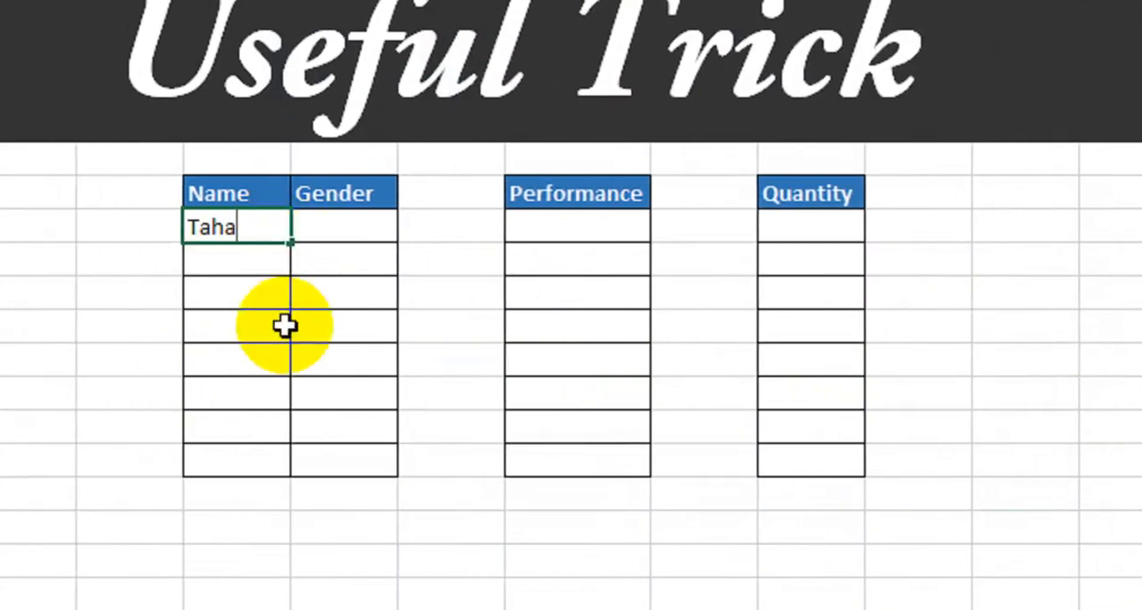
key("Tab")
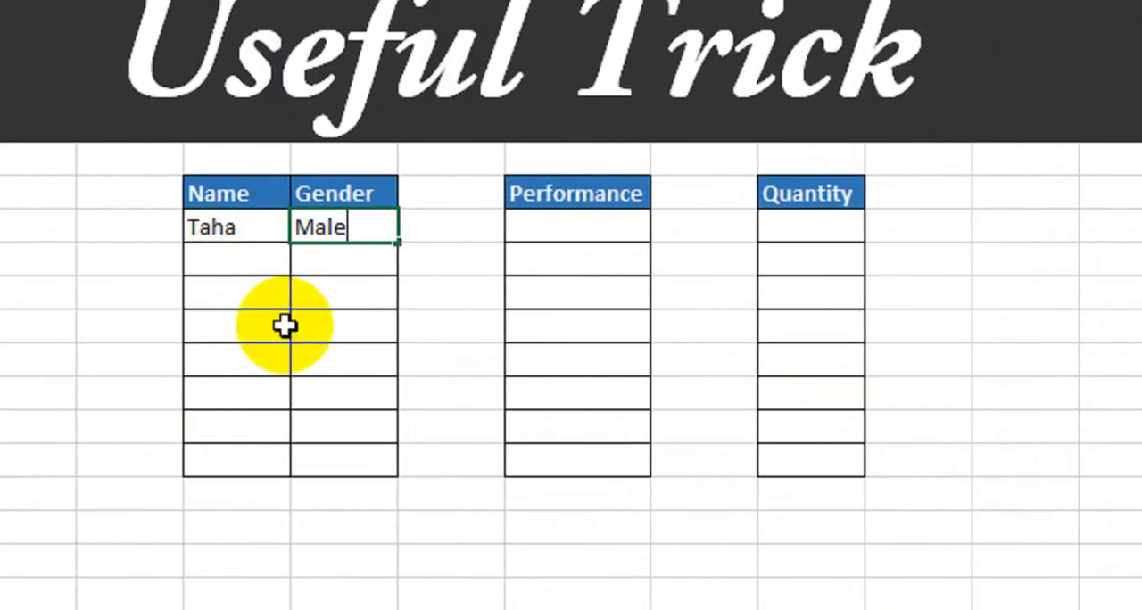
key("Return")
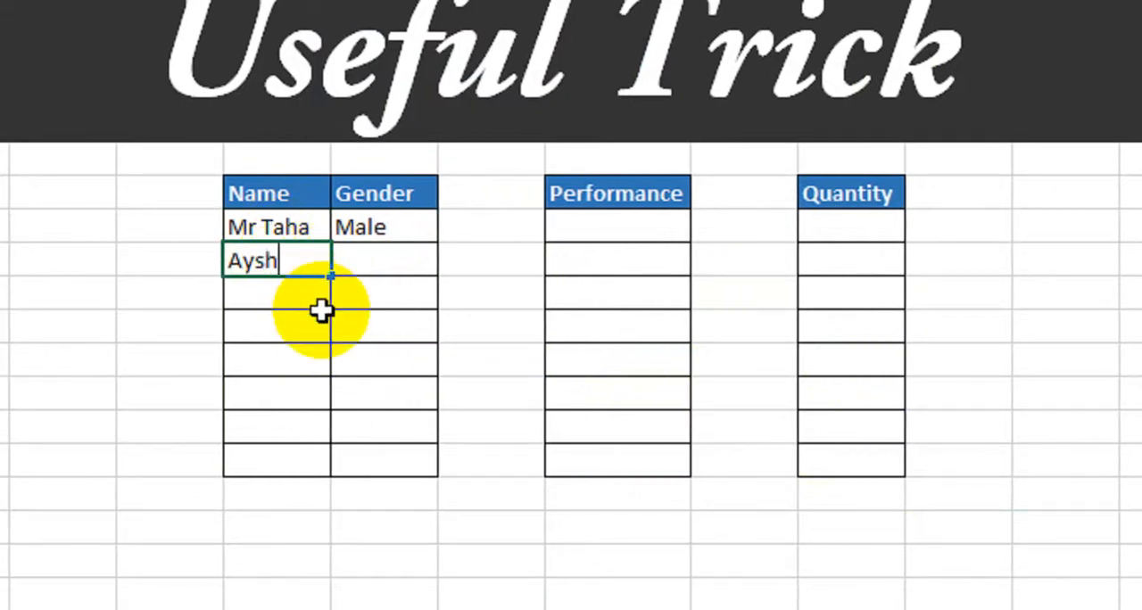
key("Tab")
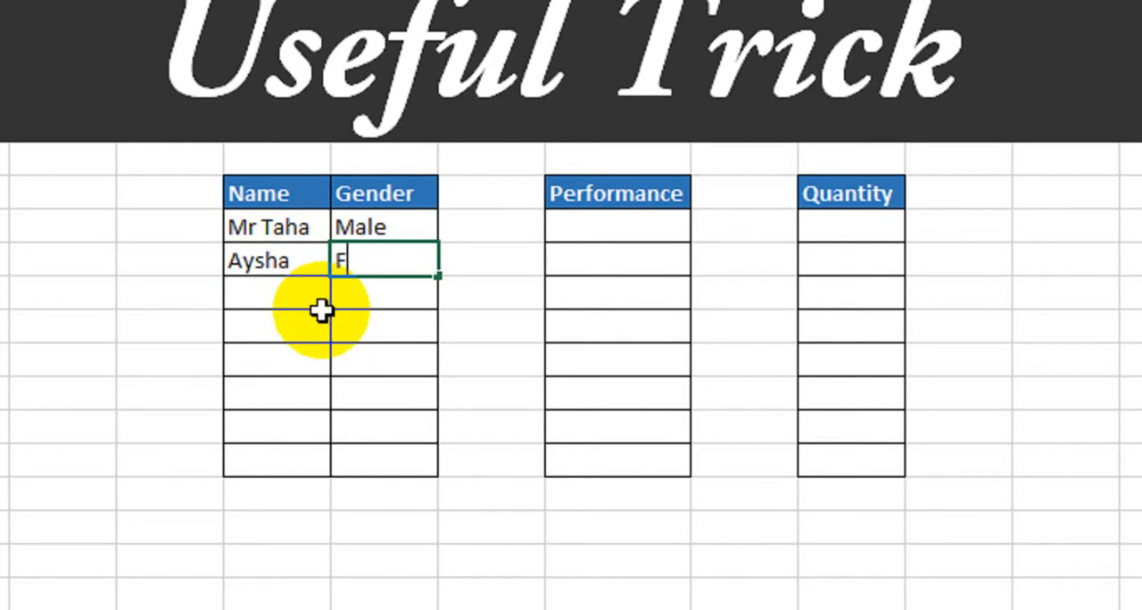
key("Return")
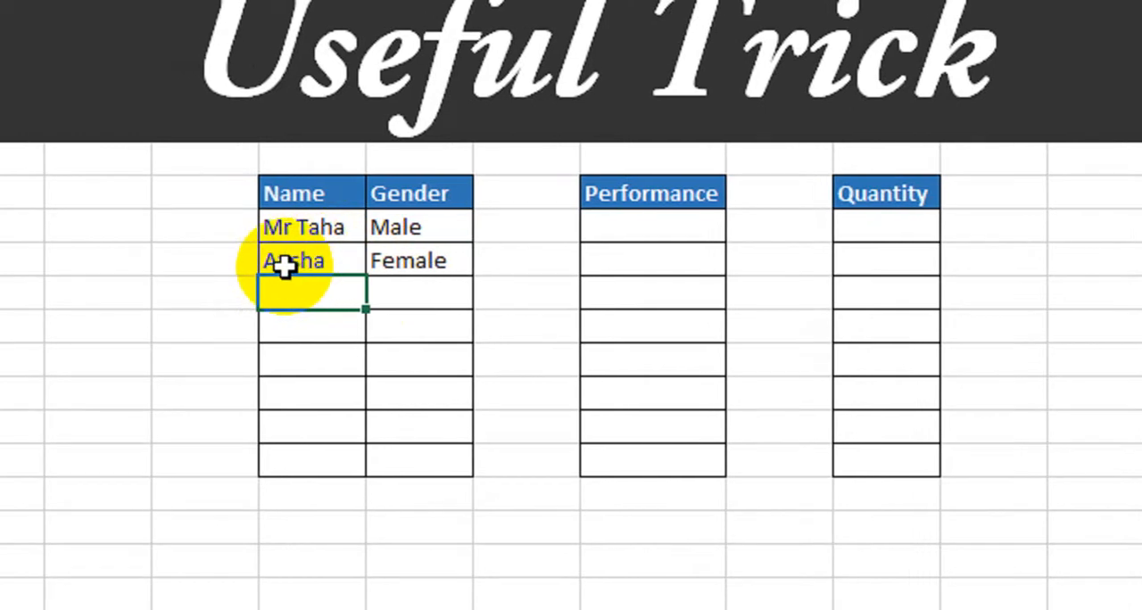
- Create a second conditional formatting rule for all eight Name cells, using the formula =$I9="Female"
left_click_drag(306, 237, 294, 458)
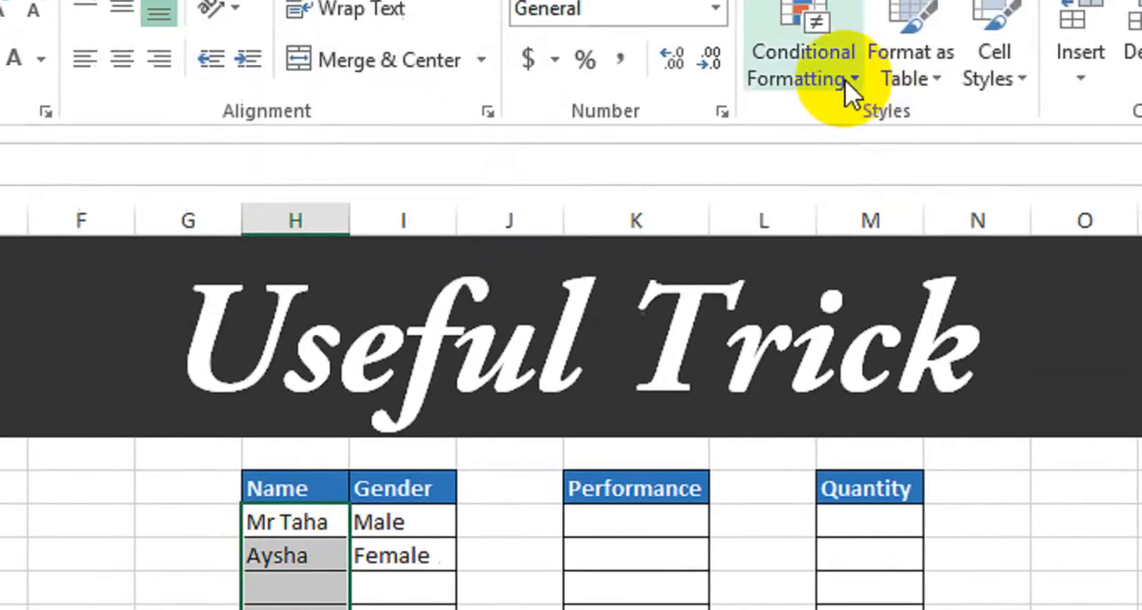
left_click(842, 89)
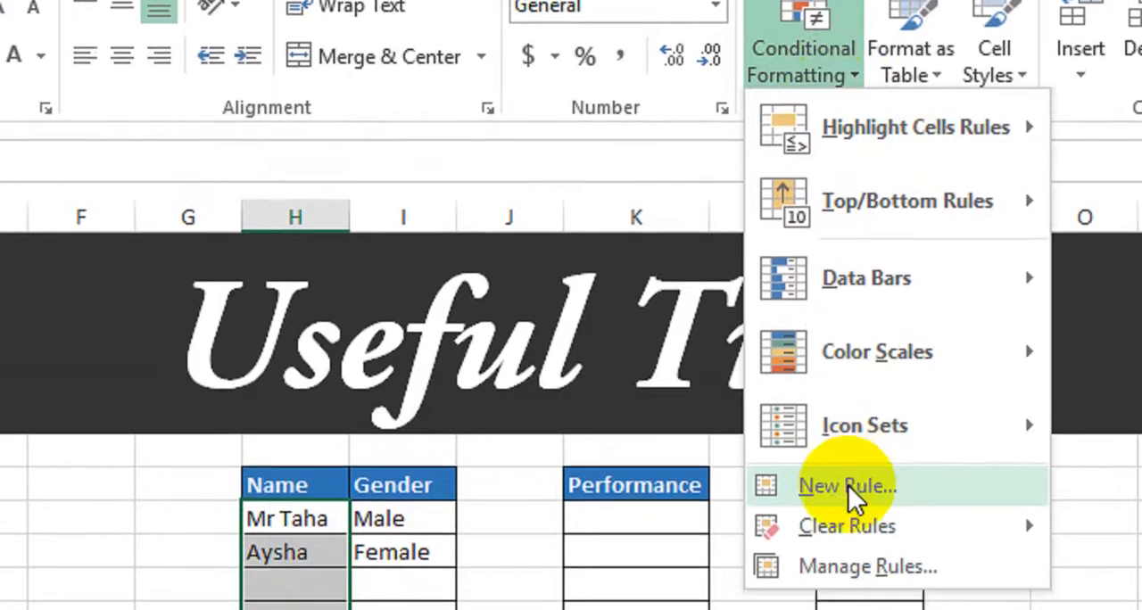
left_click(847, 535)
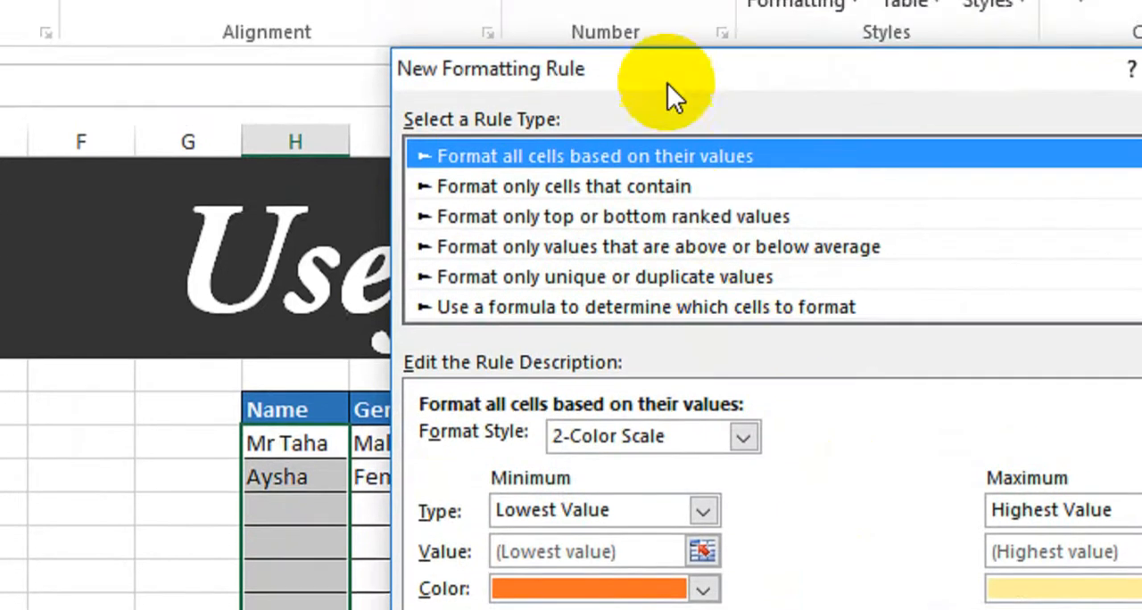
left_click_drag(668, 51, 759, 56)
left_click(741, 279)
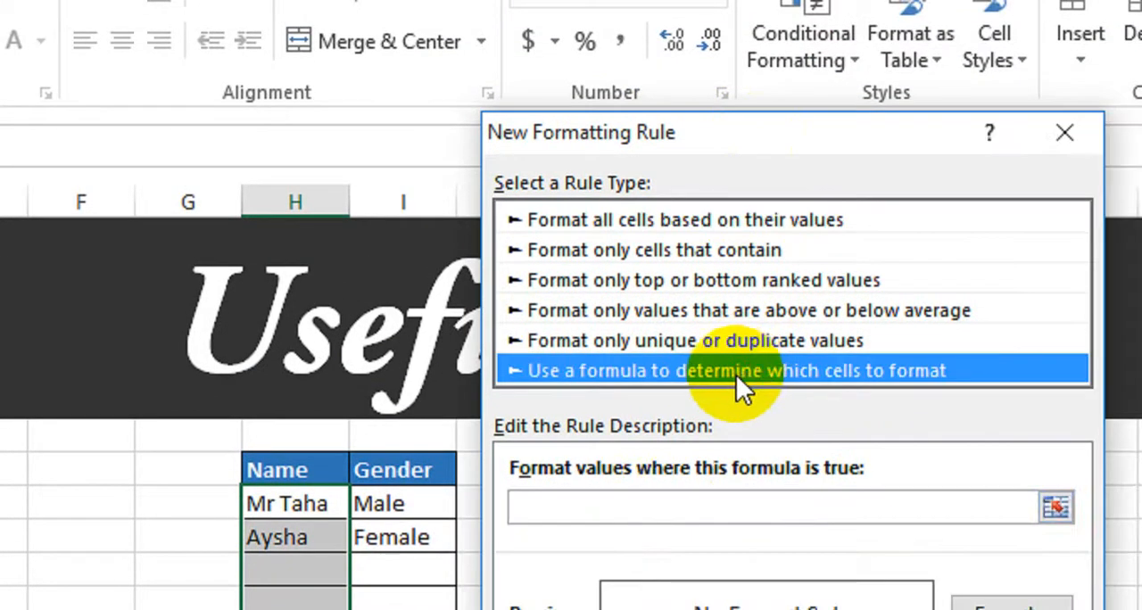
left_click(676, 509)
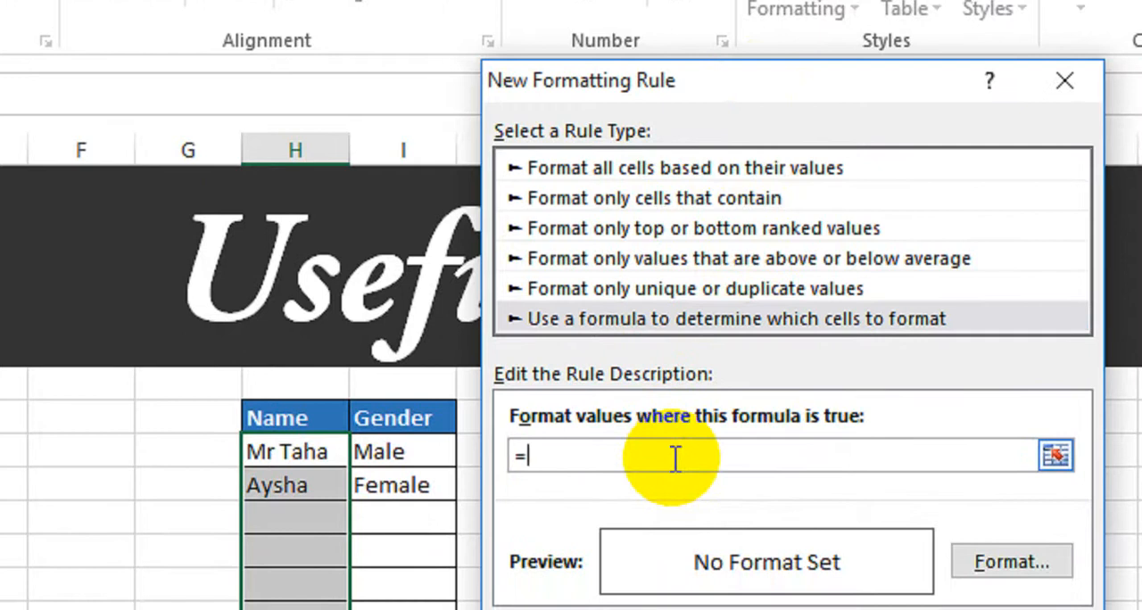
type("=")
left_click(406, 451)
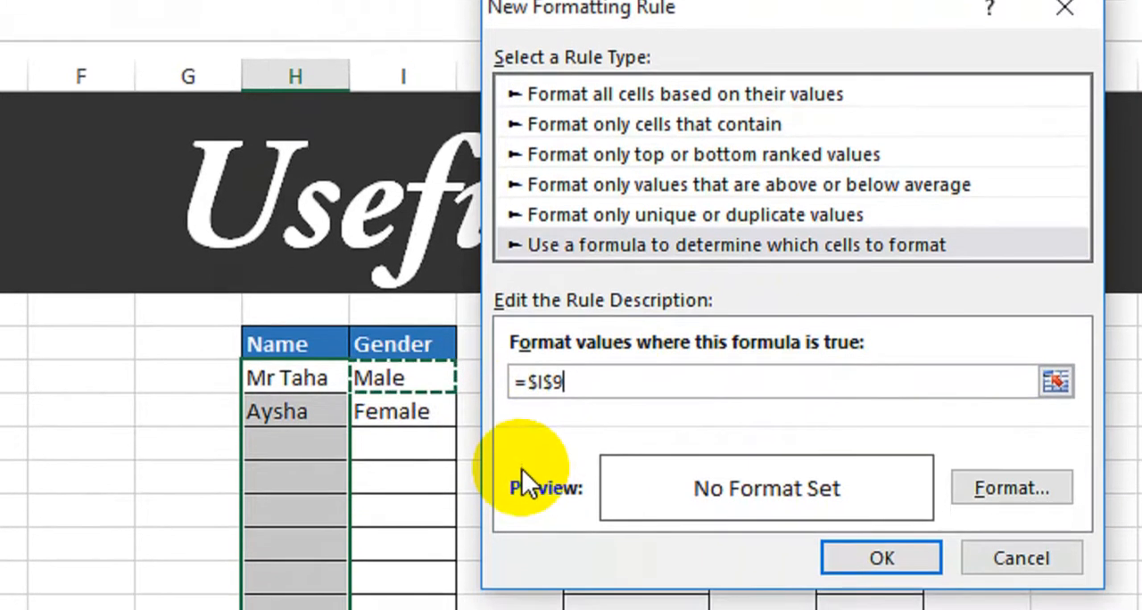
type("=\"")
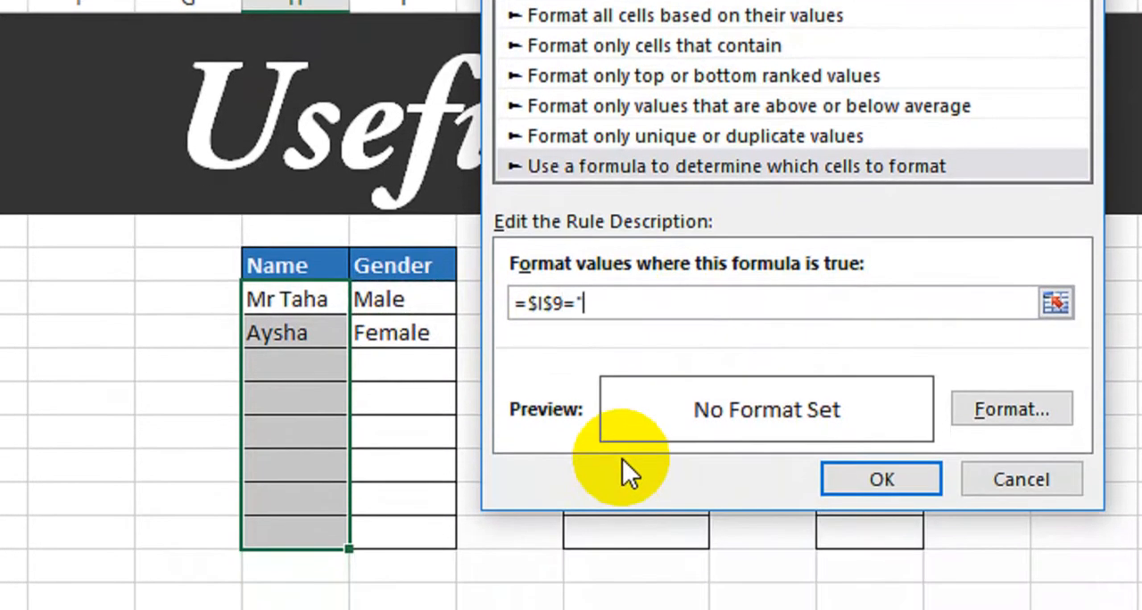
type("Female\"")
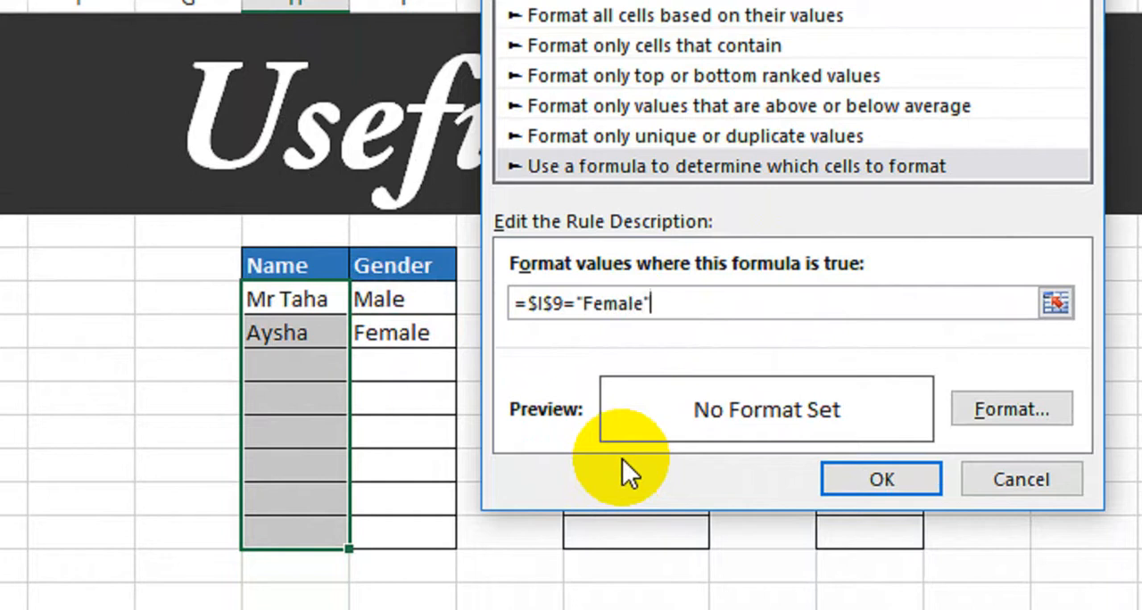
left_click(557, 303)
key("BackSpace")
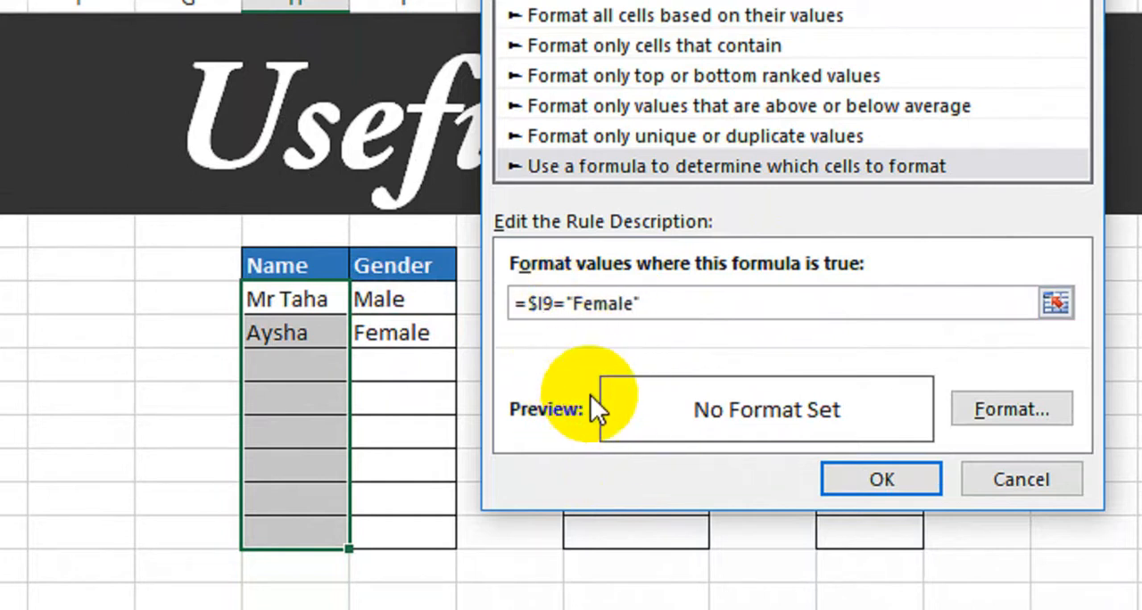
- Give the Female rule the custom number format "Miss" @ and apply the rule
left_click(1000, 412)
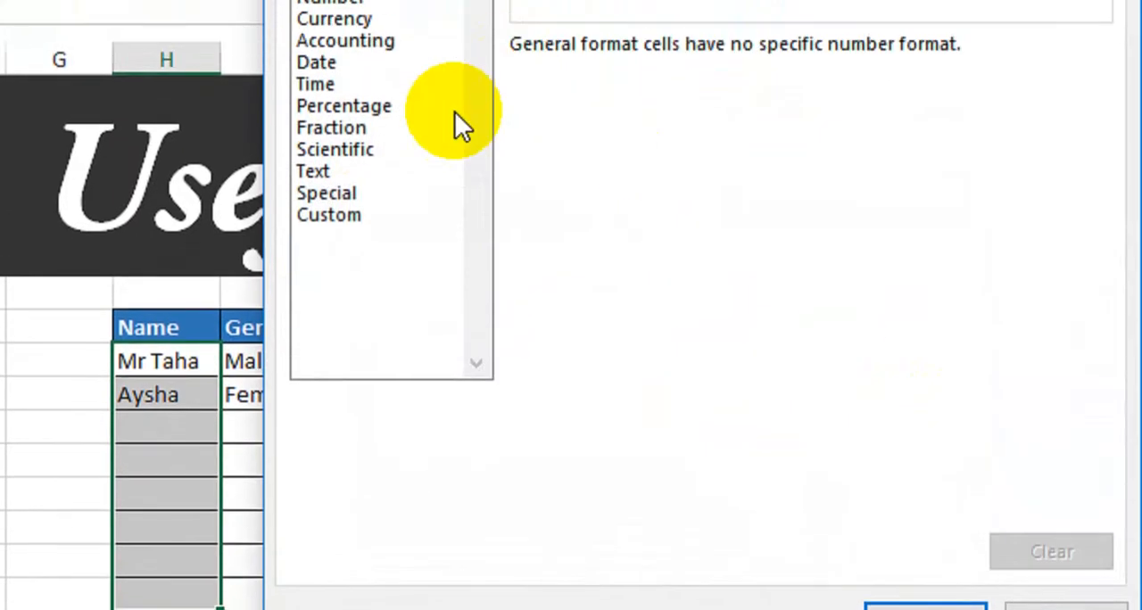
left_click(378, 215)
left_click_drag(624, 73, 493, 75)
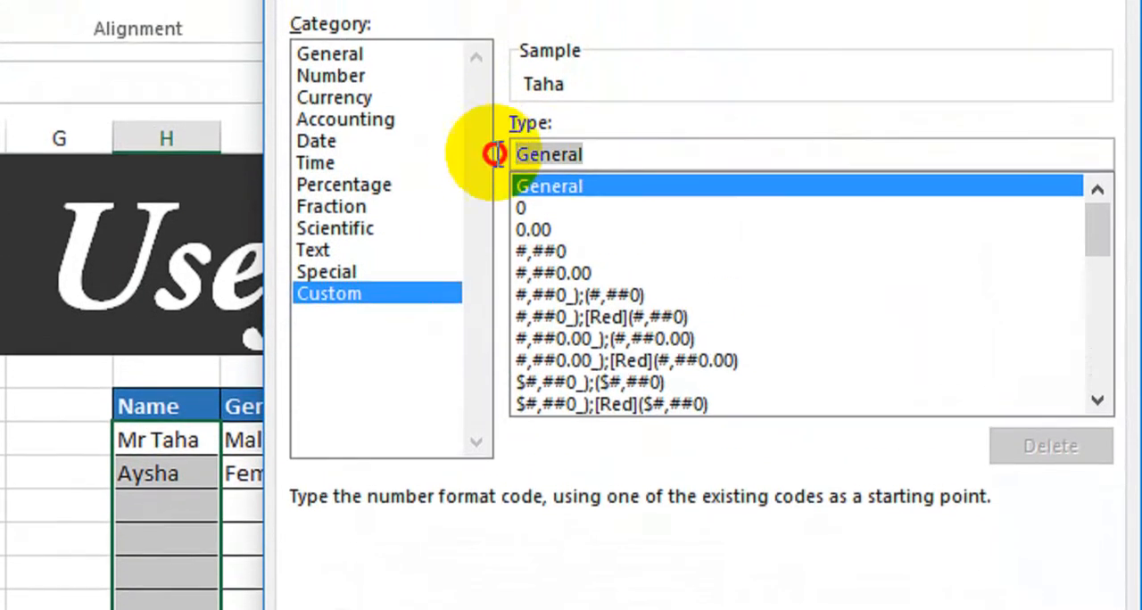
key("BackSpace")
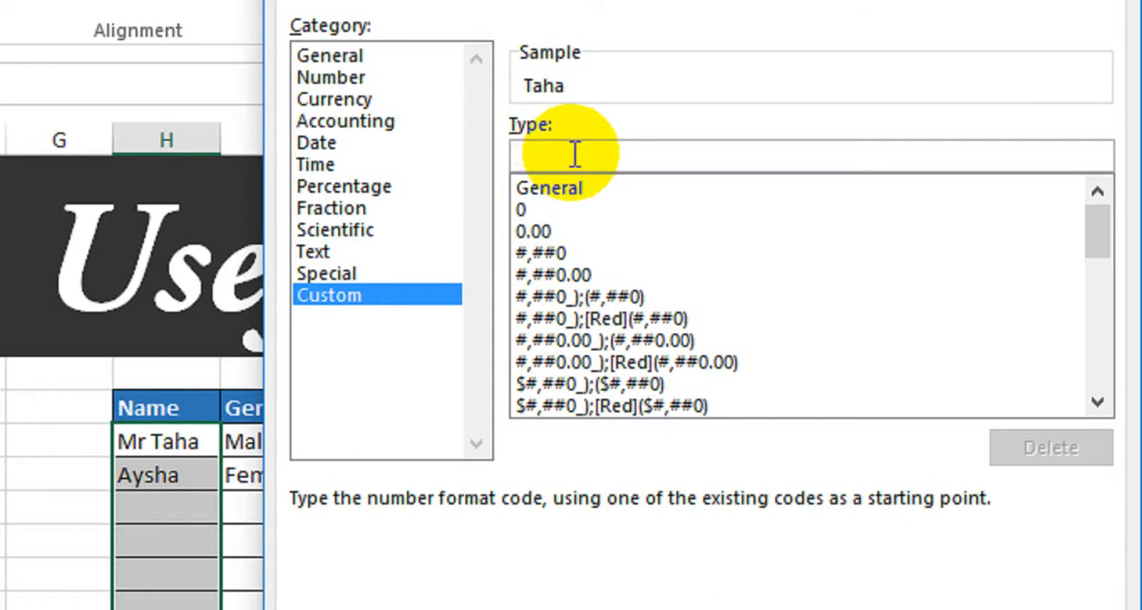
type("\"Miss")
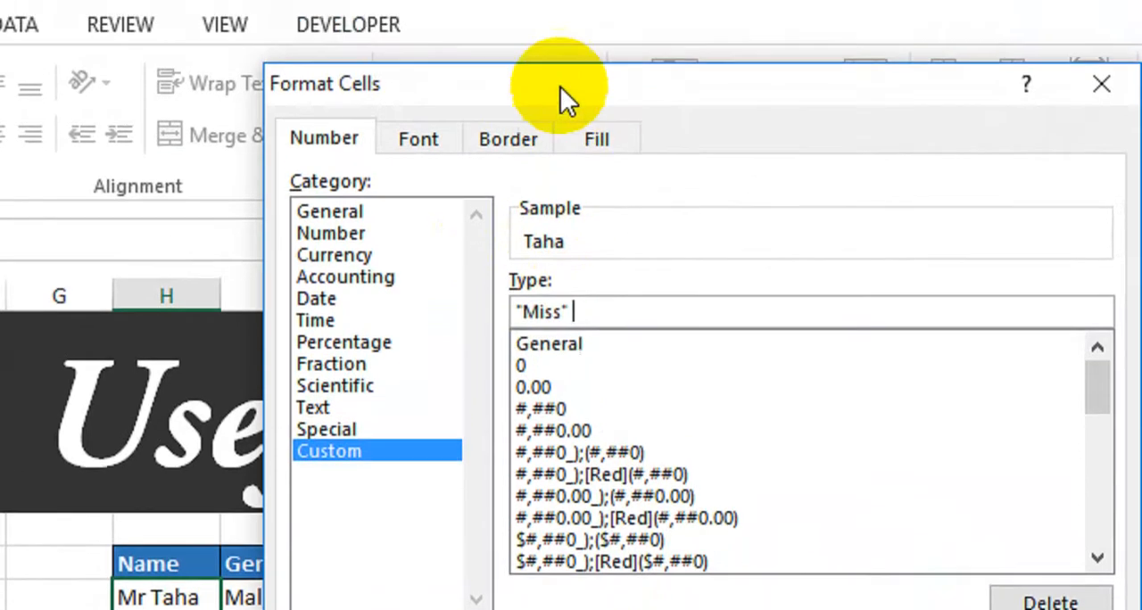
left_click_drag(559, 19, 606, 26)
left_click(659, 357)
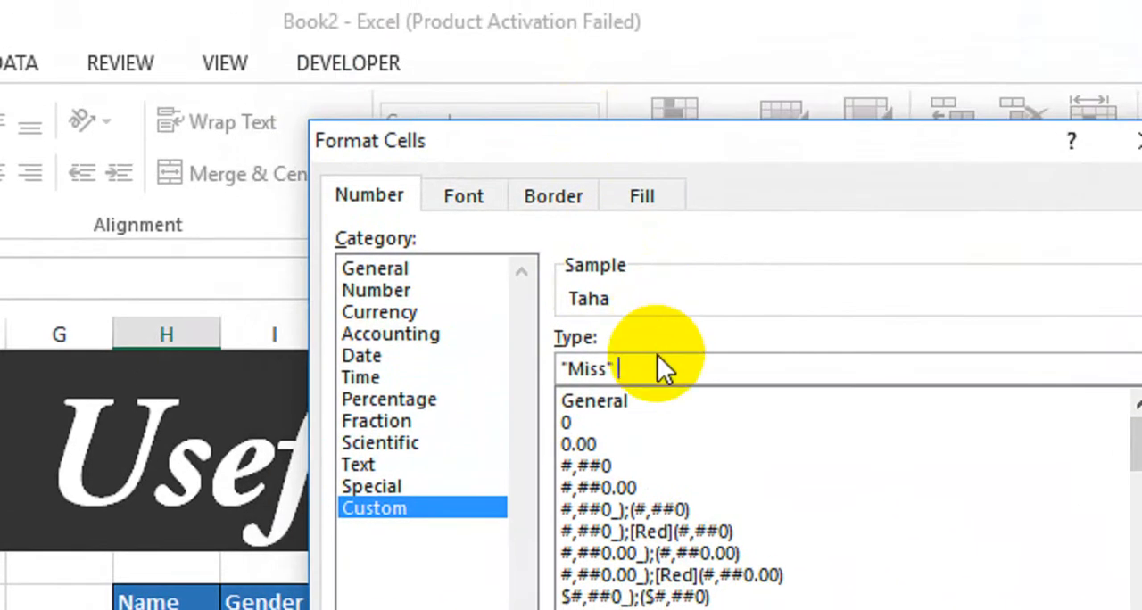
type("@")
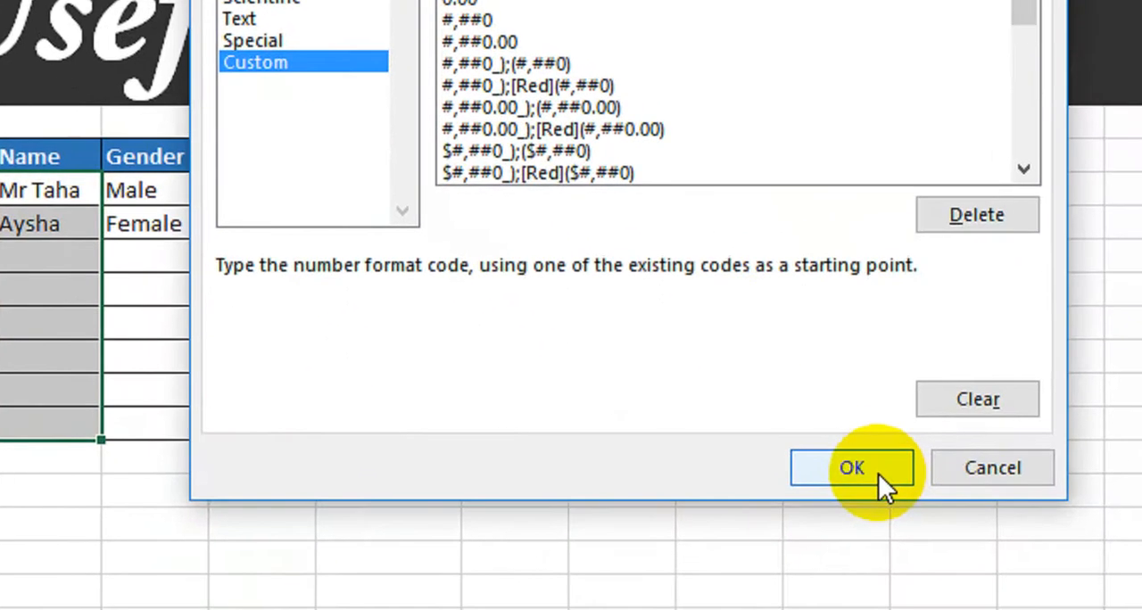
left_click(936, 521)
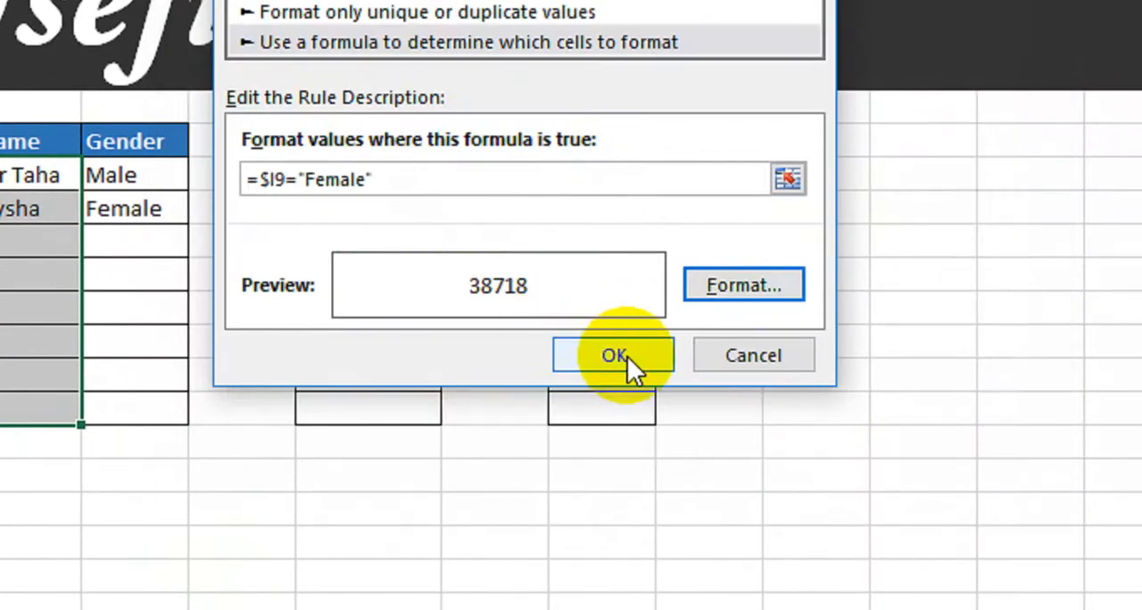
left_click(625, 356)
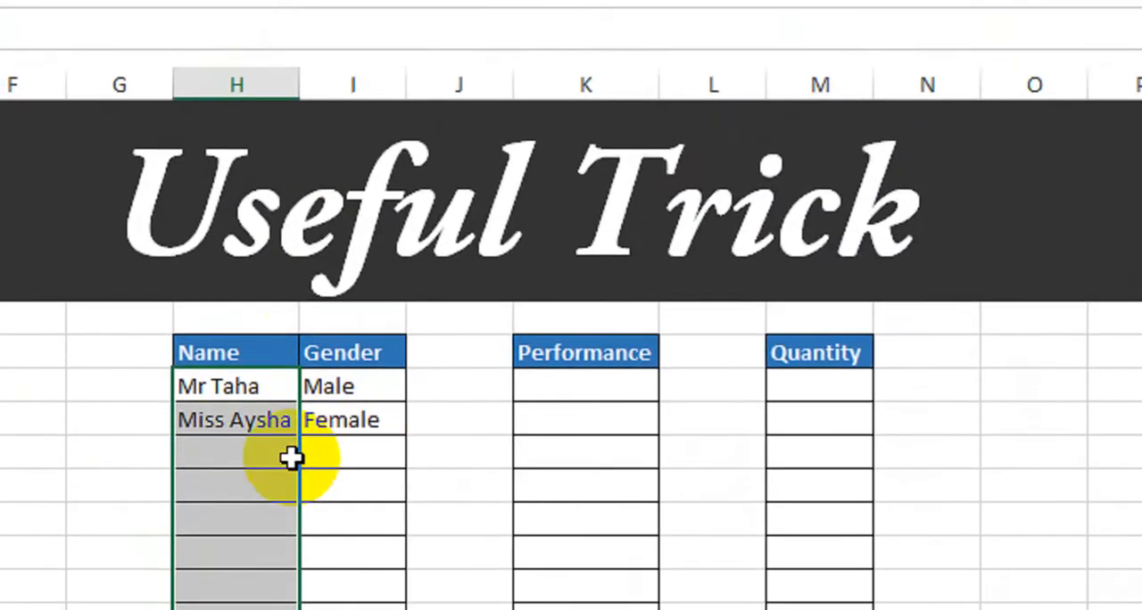
- Fill the third table row with a man's name marked Male
left_click(254, 412)
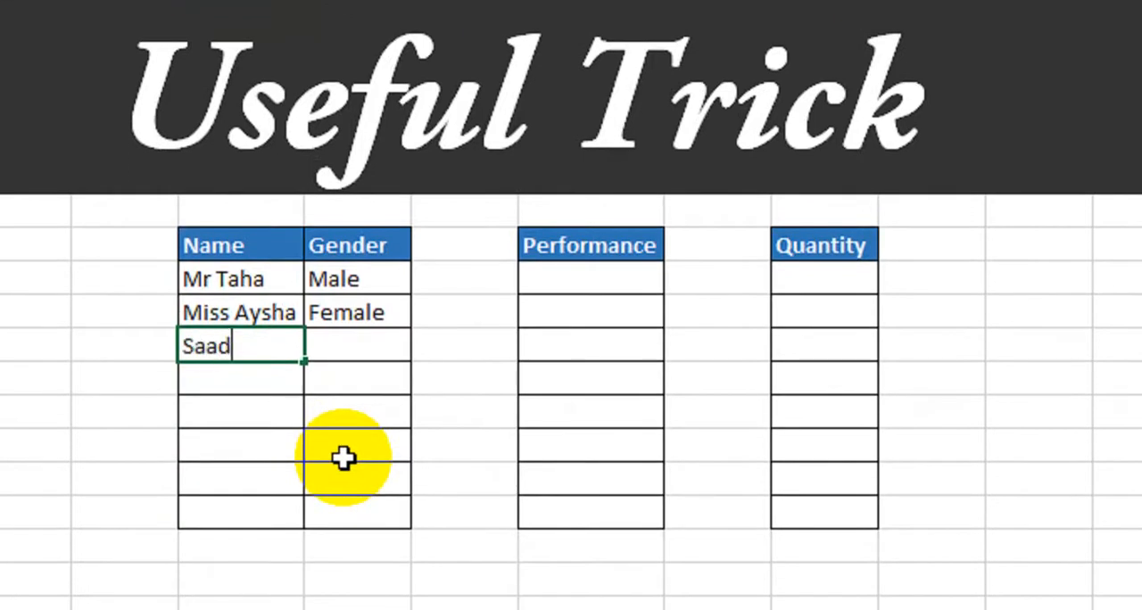
key("Tab")
type("Mal")
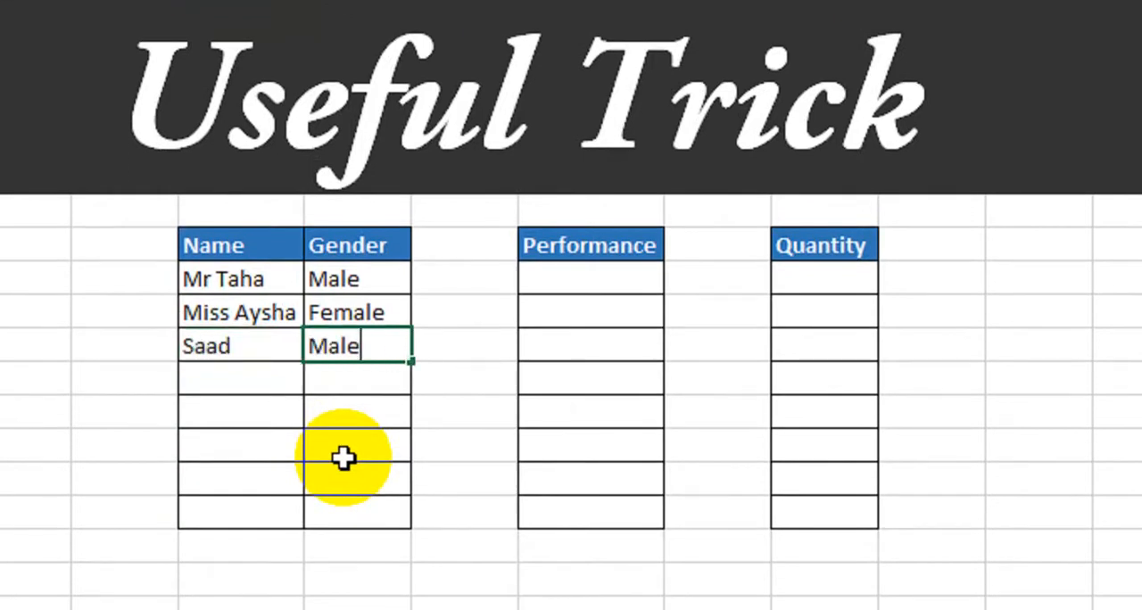
key("Return")
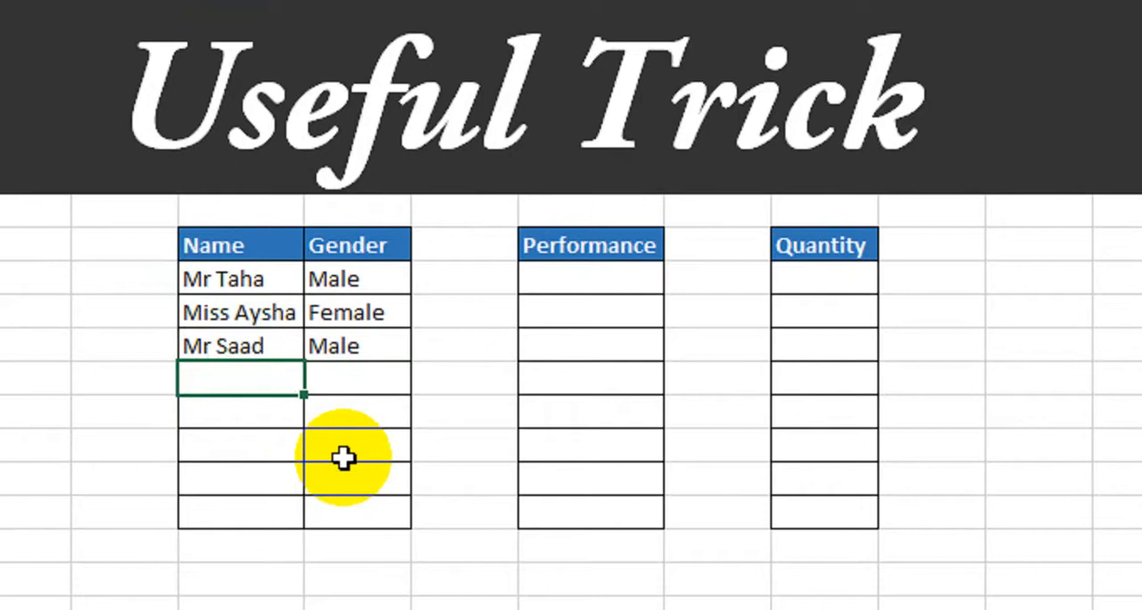
- Fill the fourth table row with a woman's name marked Female and autofit the Name column's width
type("Mahnoor")
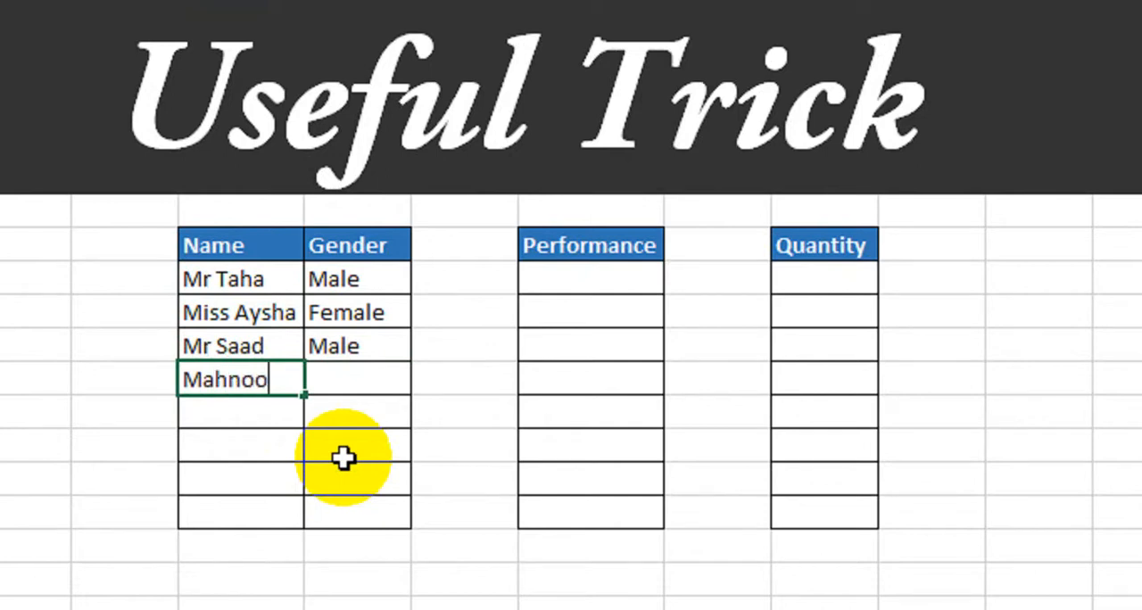
key("Tab")
type("Femal")
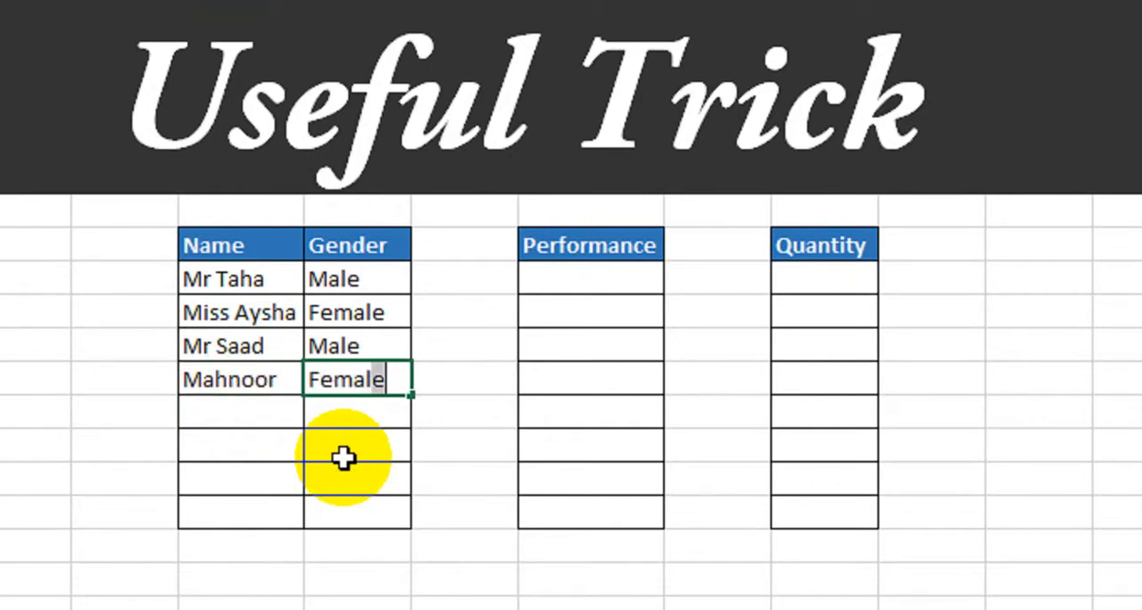
type("e")
key("Return")
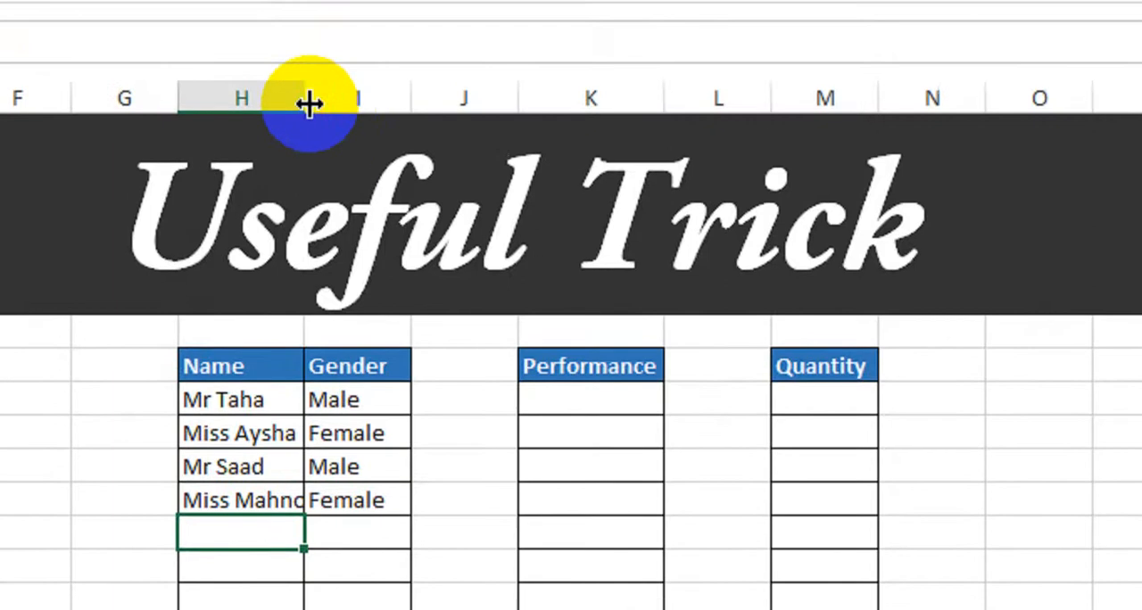
double_click(306, 102)
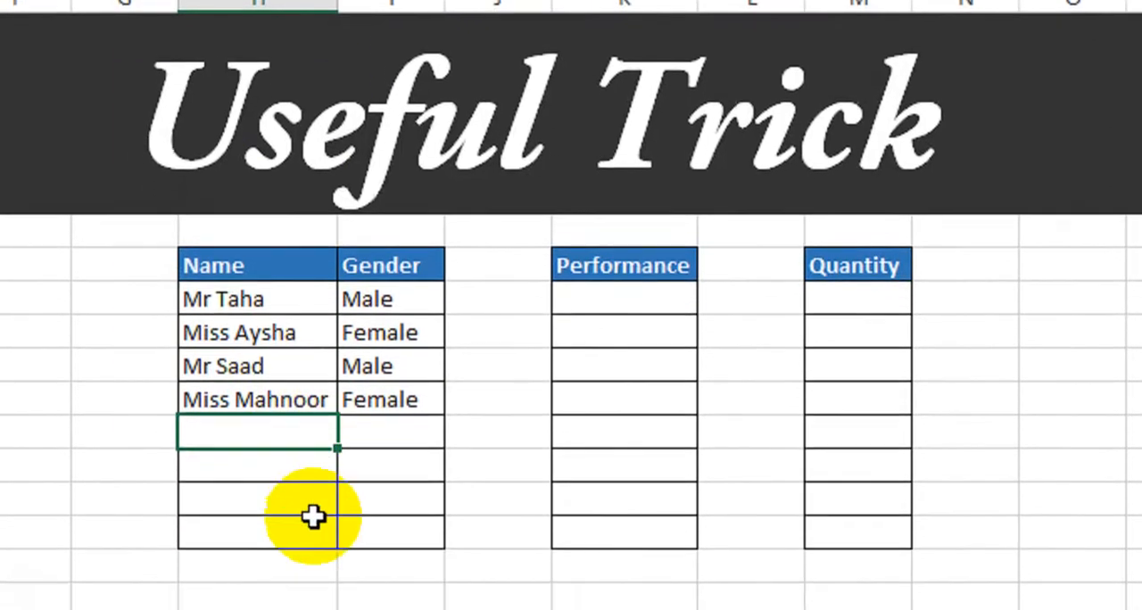
- Fill the fifth table row with a man's name marked Male
type("Ramee")
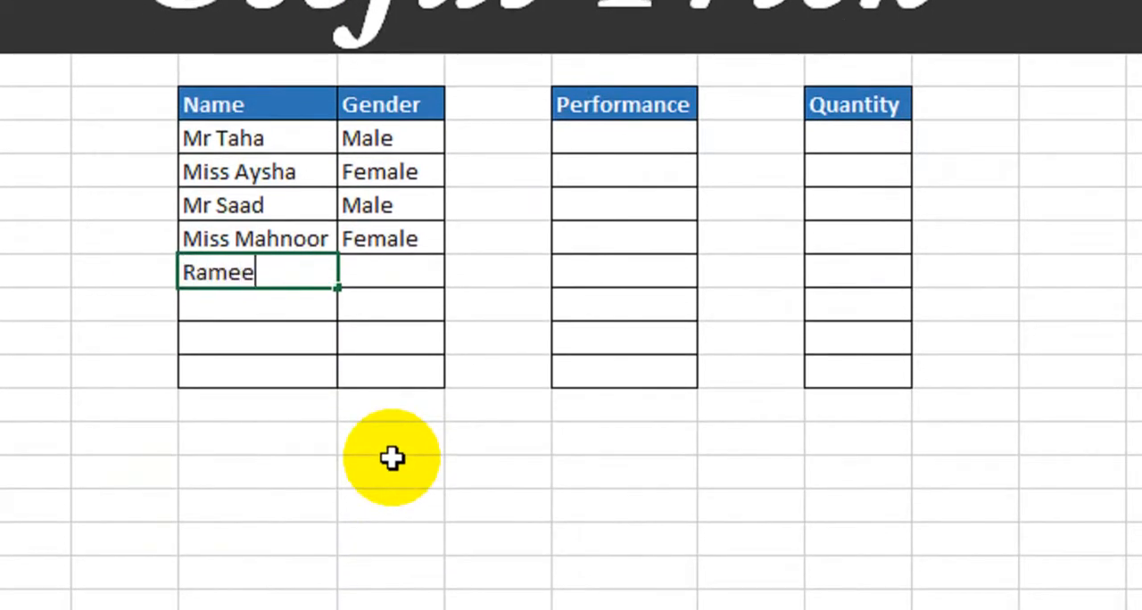
type("z")
key("Tab")
type("Mal")
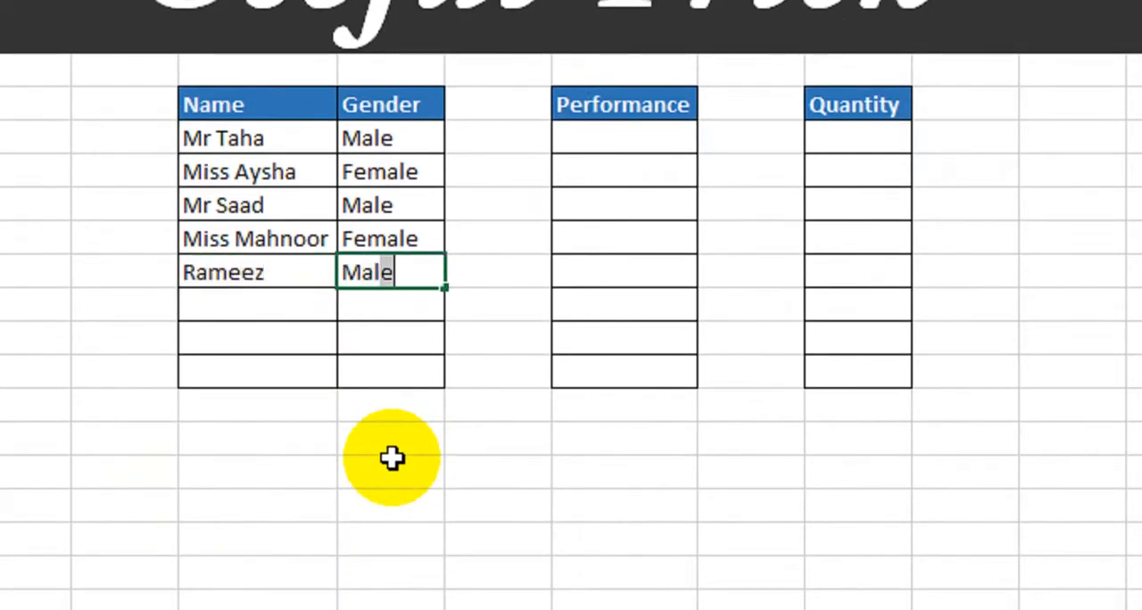
key("Return")
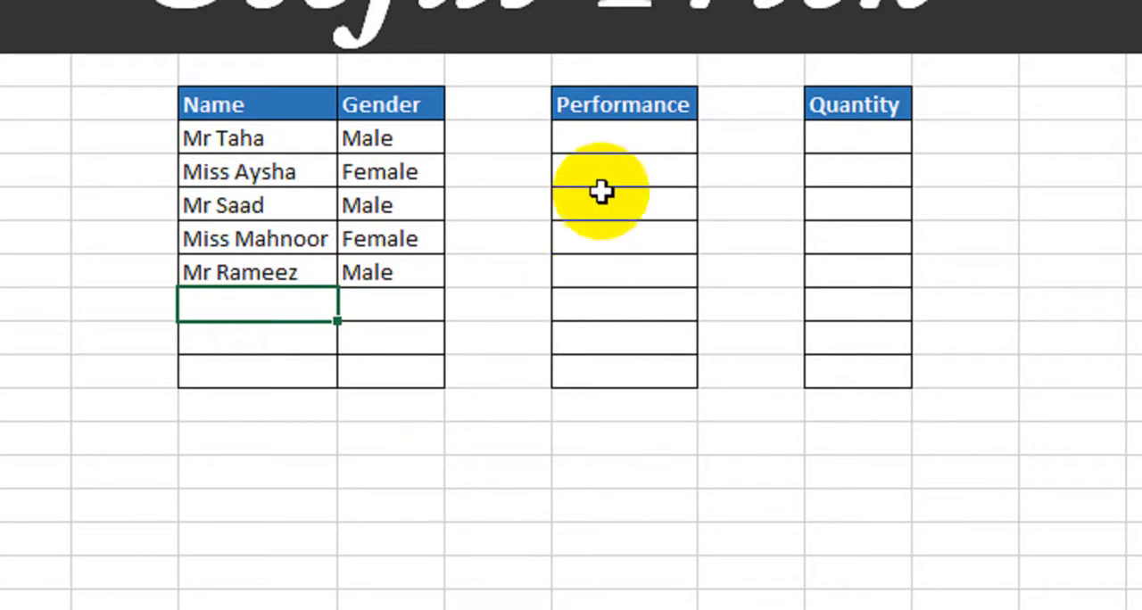
- Start a formula-based conditional formatting rule for all eight Performance cells
left_click(637, 138)
left_click_drag(639, 154, 625, 384)
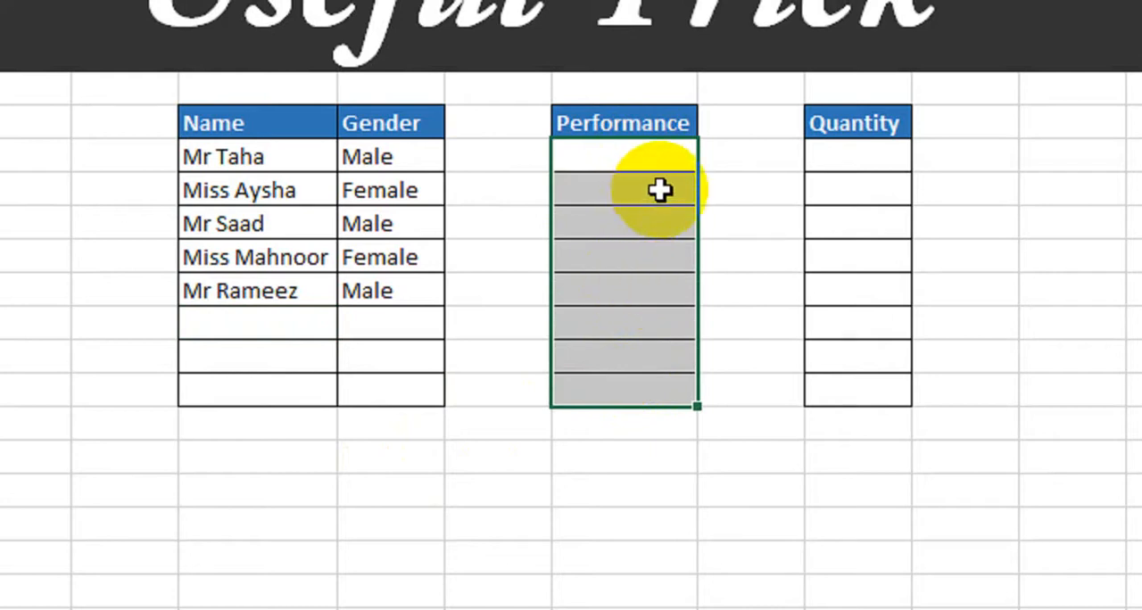
left_click_drag(659, 164, 633, 389)
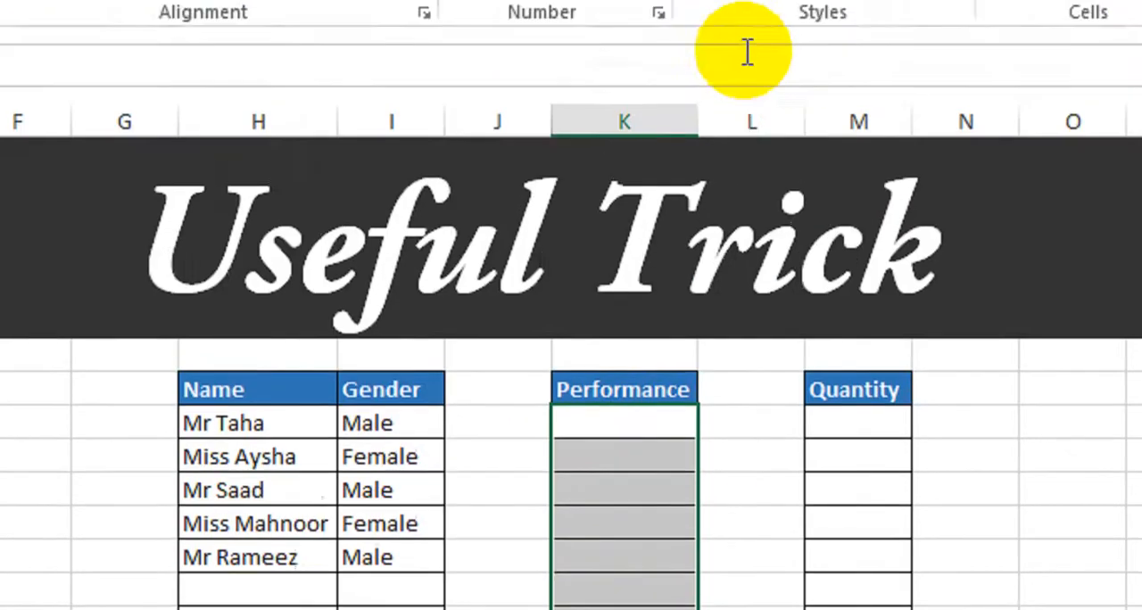
left_click(758, 98)
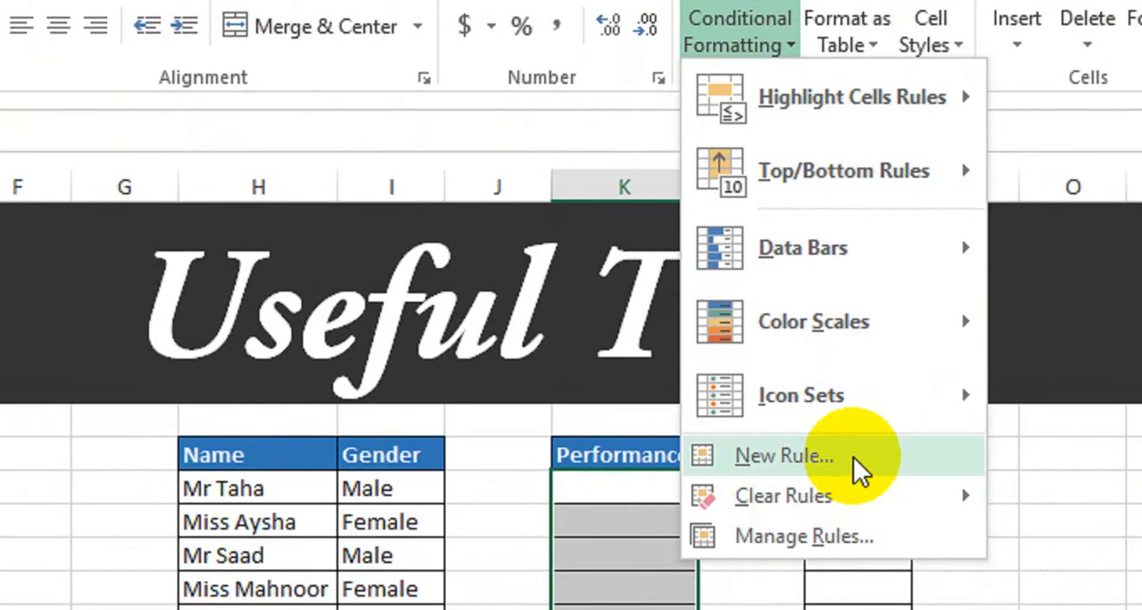
left_click(853, 457)
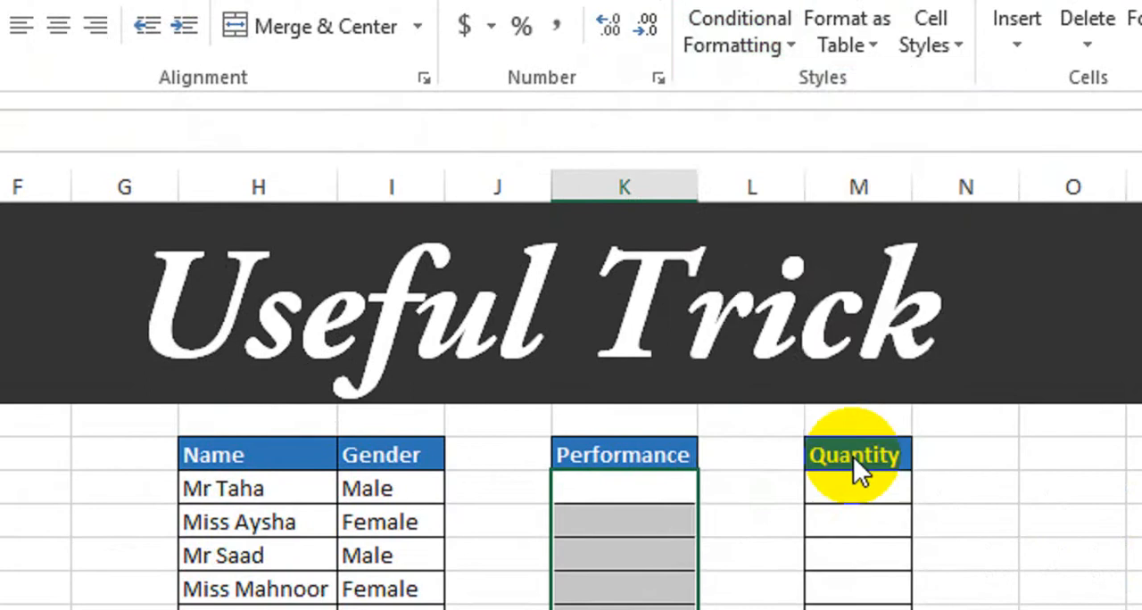
left_click(519, 323)
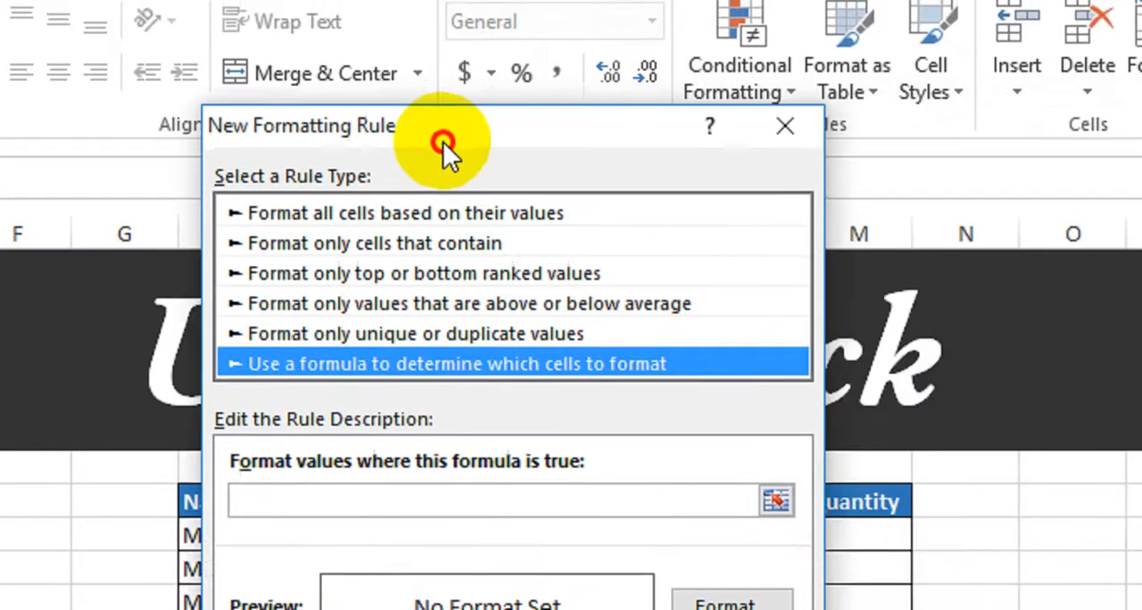
left_click_drag(443, 141, 156, 94)
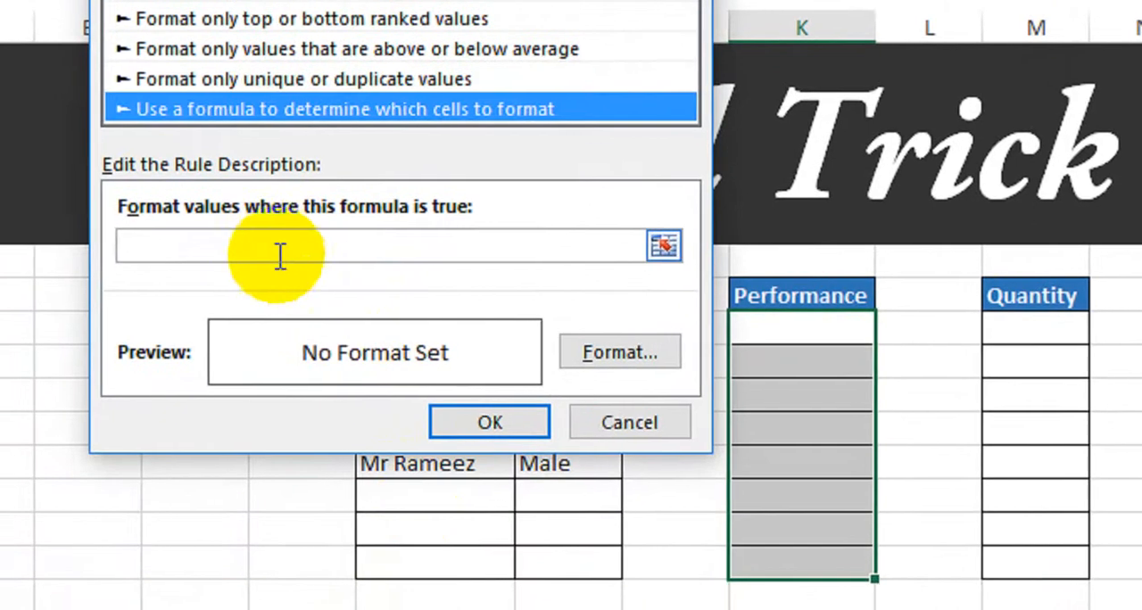
- Base the Performance rule on the formula =$K9>100
left_click(243, 514)
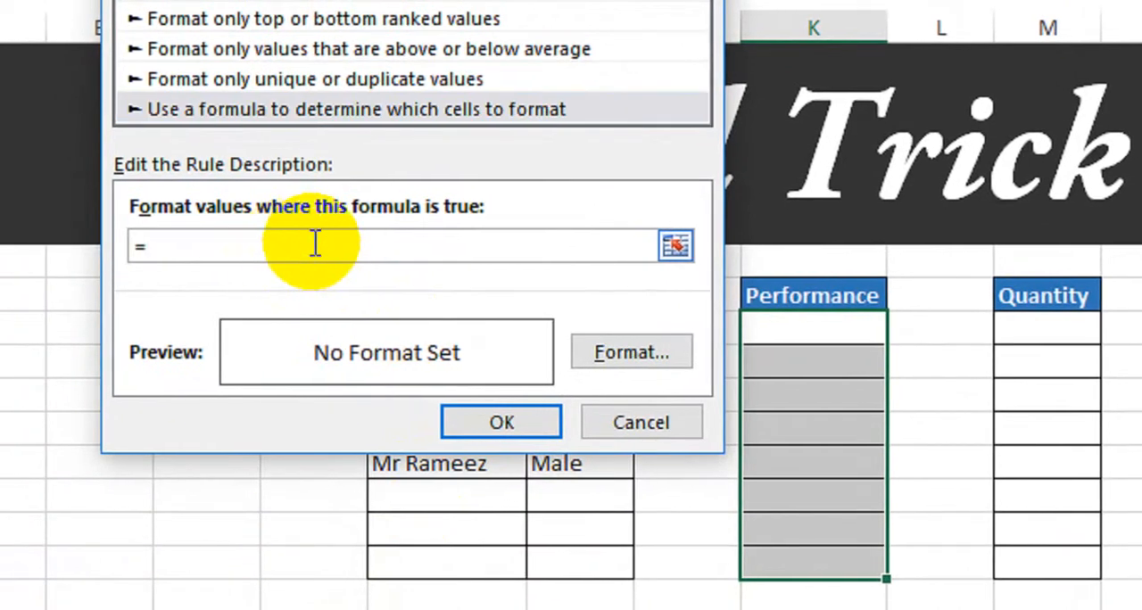
left_click(836, 328)
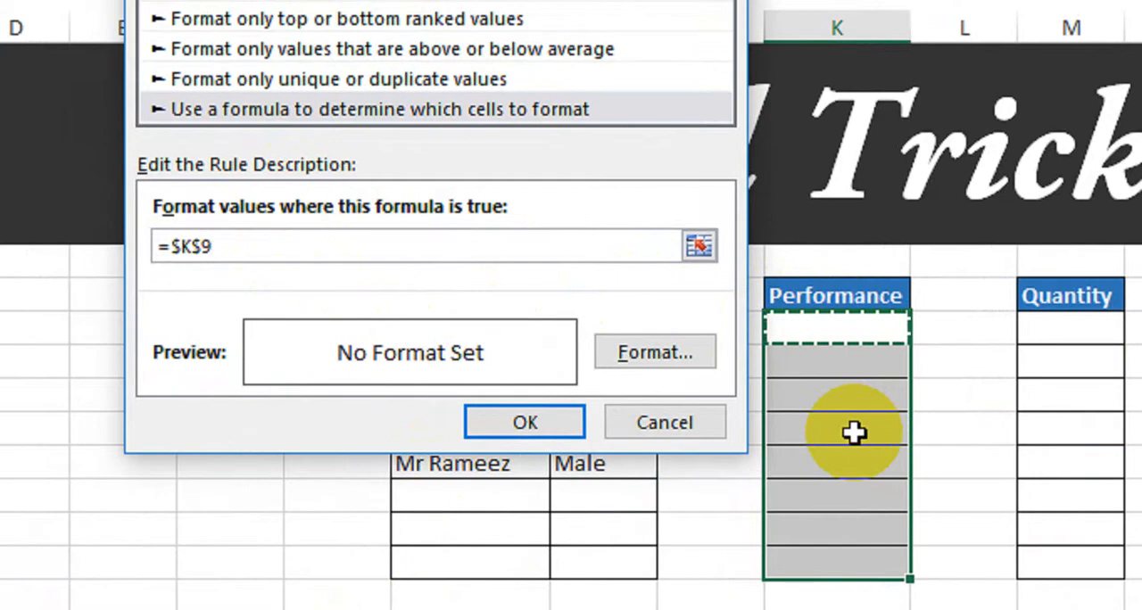
type(">100")
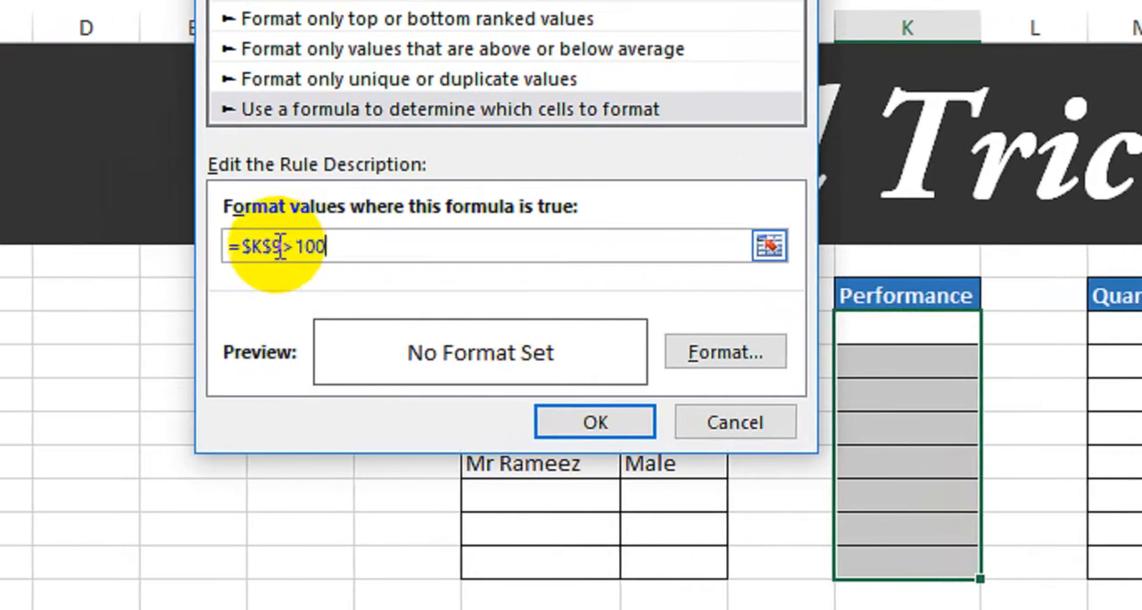
left_click(202, 247)
key("BackSpace")
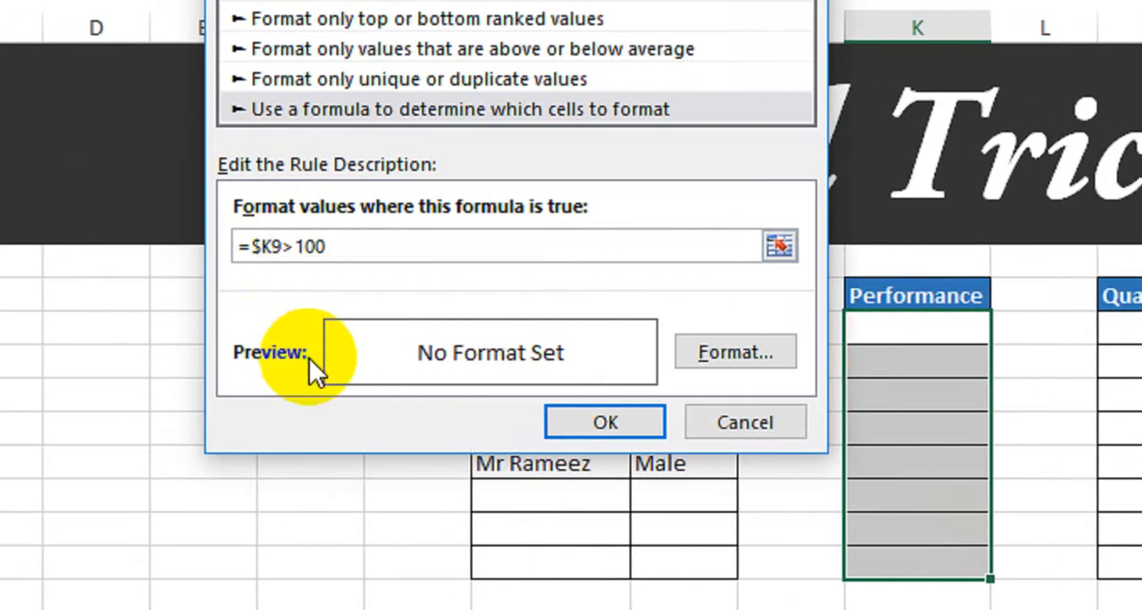
- Give the Performance rule a custom number format that puts Excellent before the number, and apply the rule
left_click(714, 353)
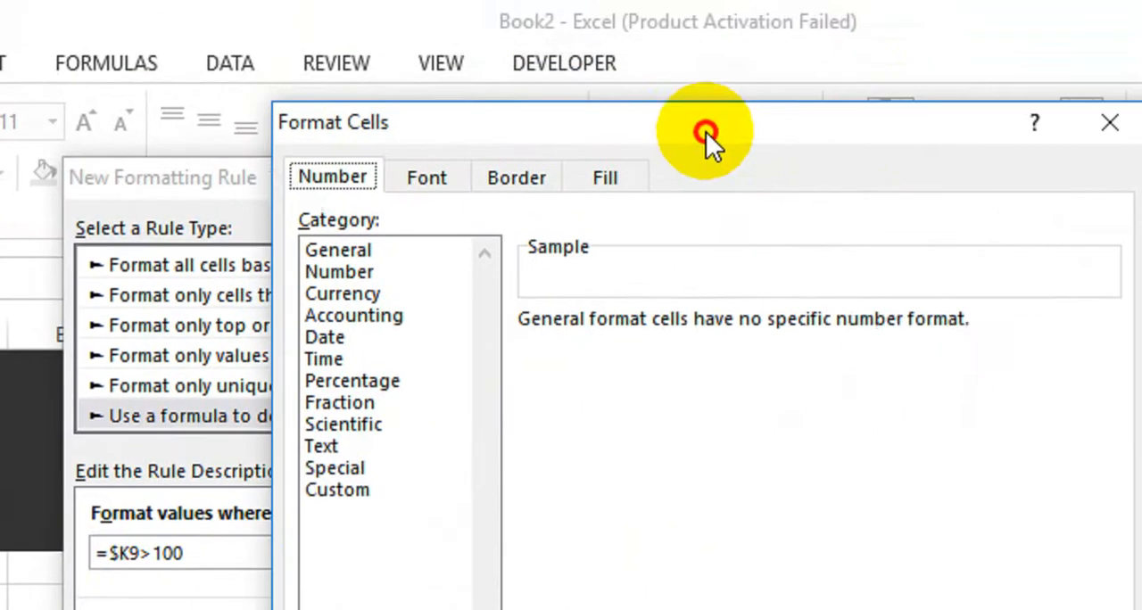
left_click(430, 489)
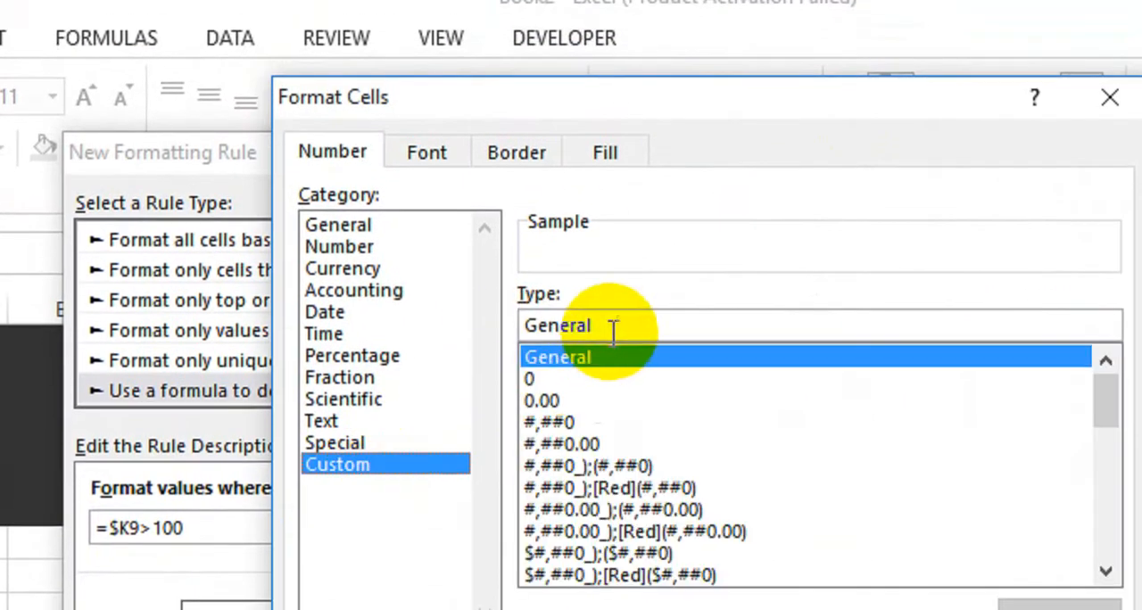
key("BackSpace")
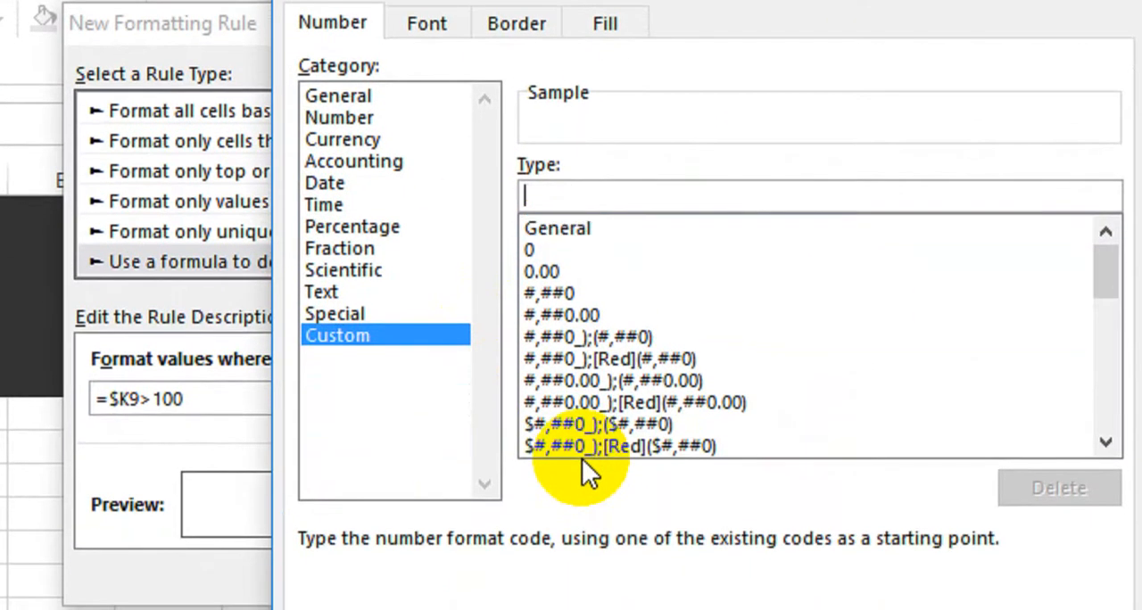
type("\"")
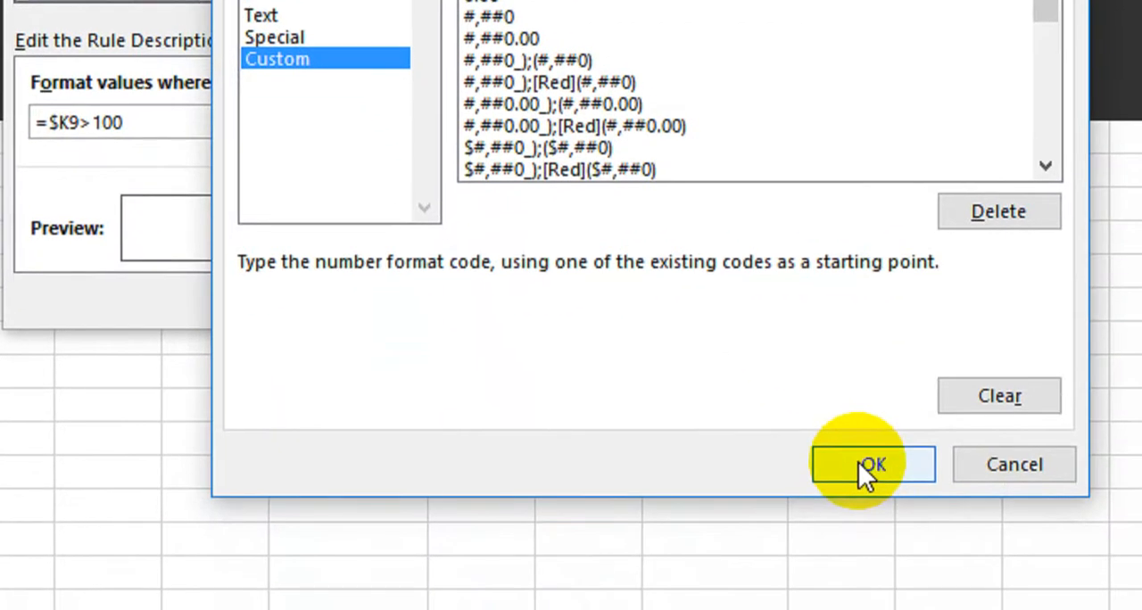
left_click(859, 458)
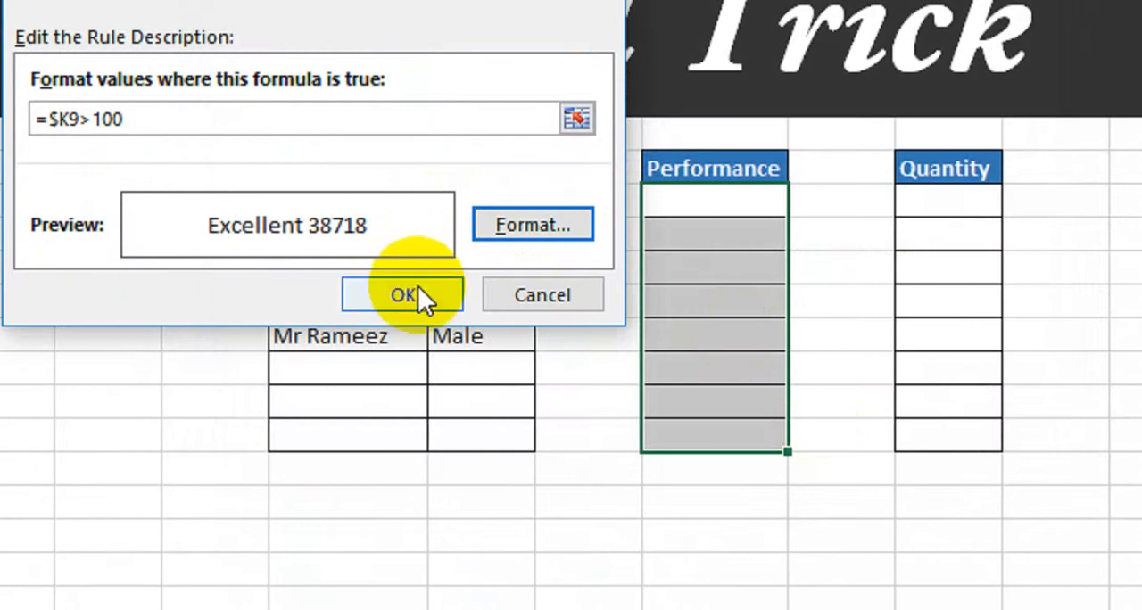
left_click(421, 300)
- Enter 50 in the first Performance cell
left_click(705, 211)
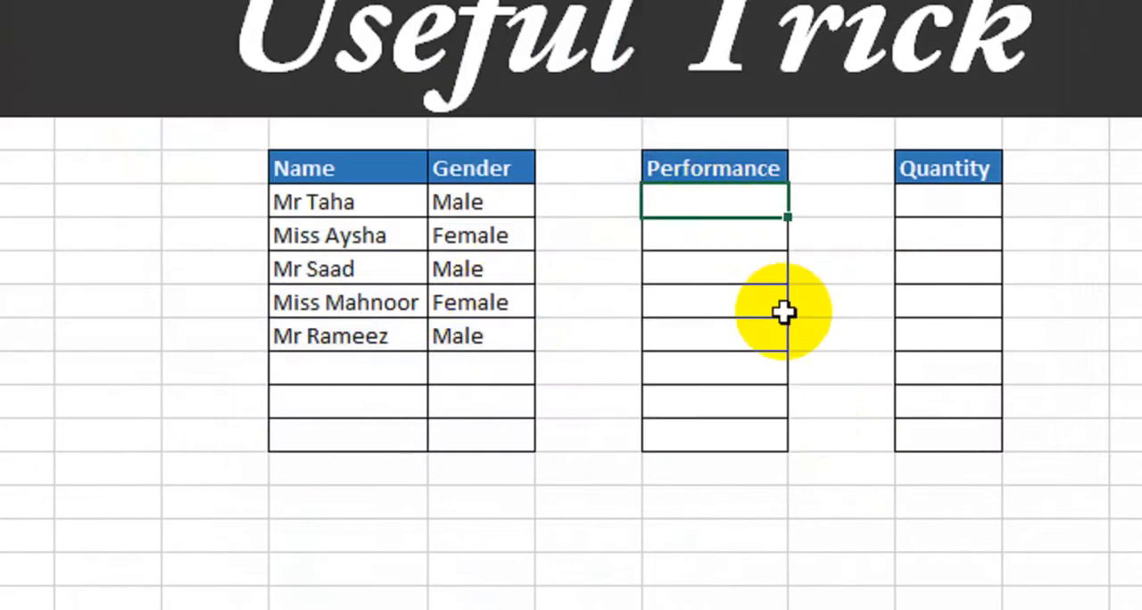
type("50")
key("Return")
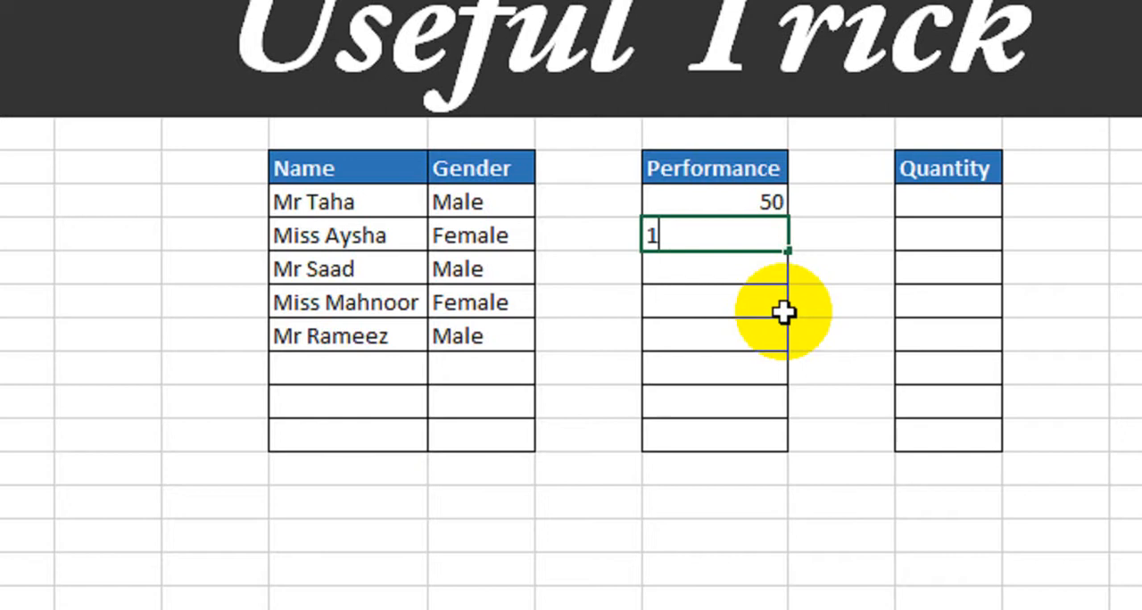
- Enter 120, 130, 90, 40 and 105 in the second through sixth Performance cells
type("20")
key("Return")
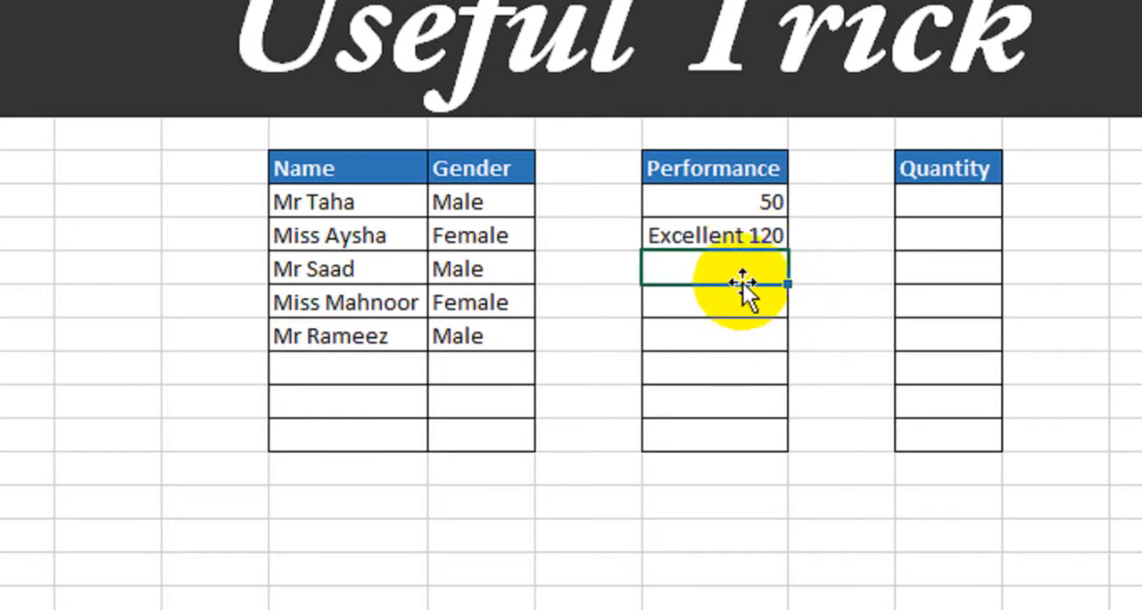
type("130")
key("Return")
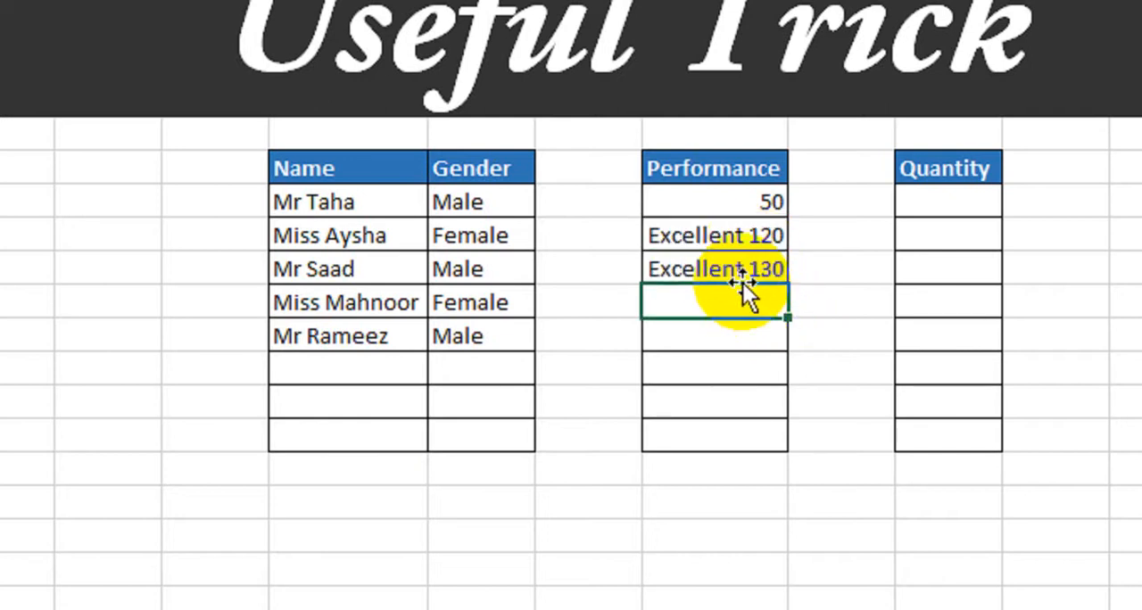
type("90")
key("Return")
type("5")
key("BackSpace")
type("40")
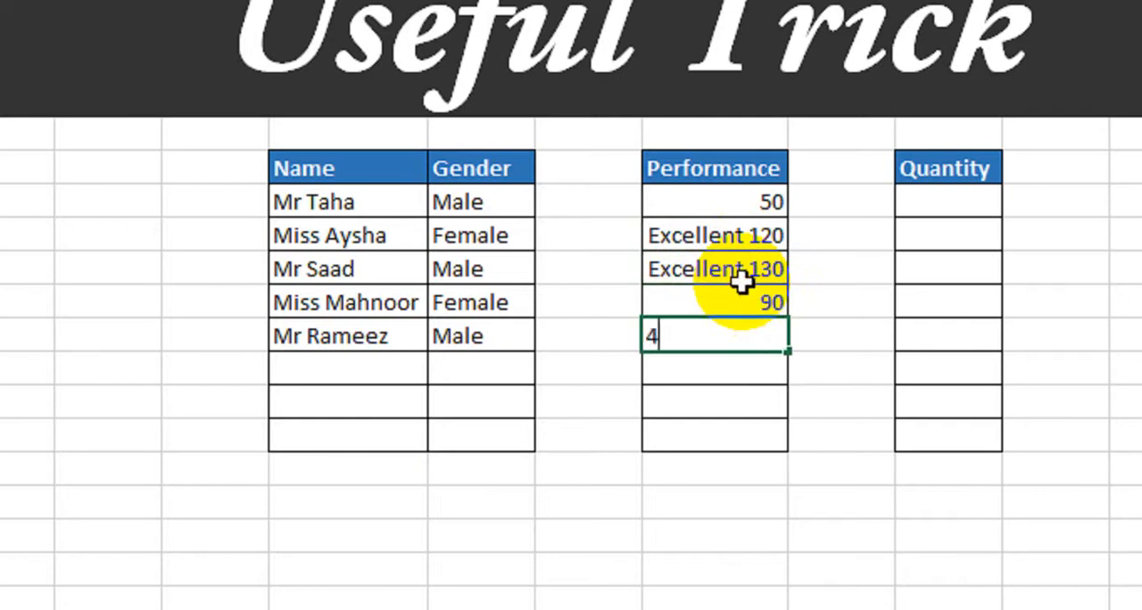
key("Return")
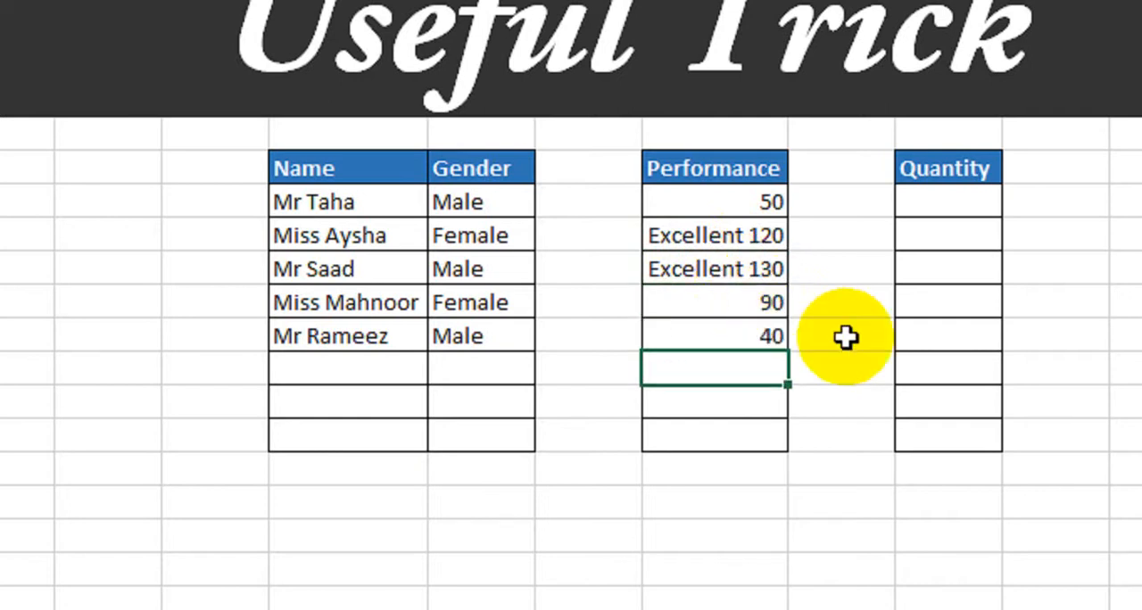
type("105")
key("Return")
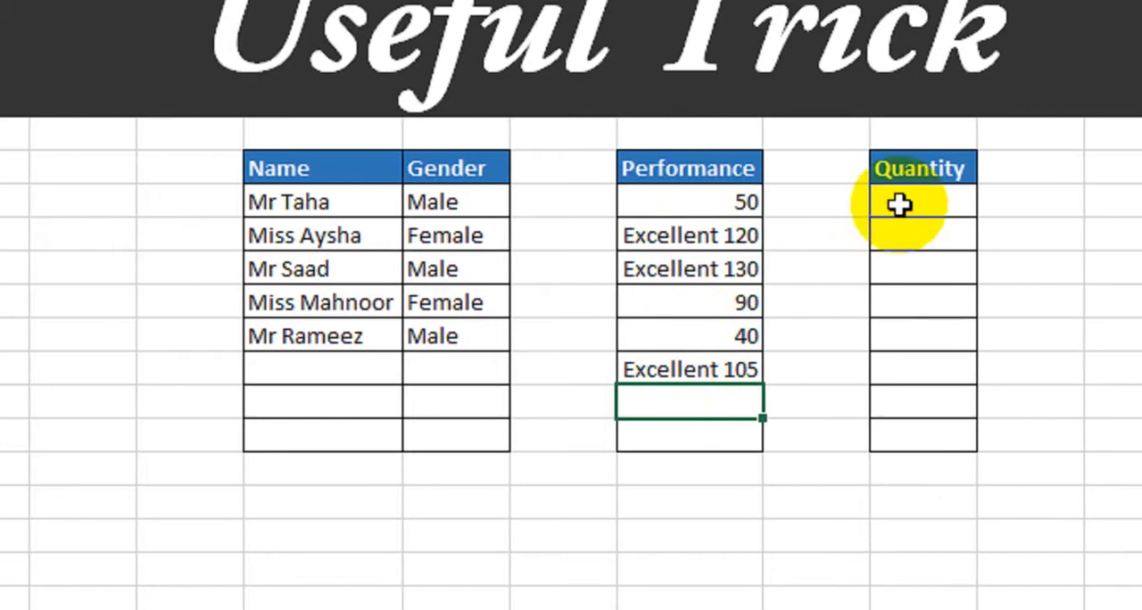
- Start a formula-based conditional formatting rule for all eight Quantity cells
left_click(955, 205)
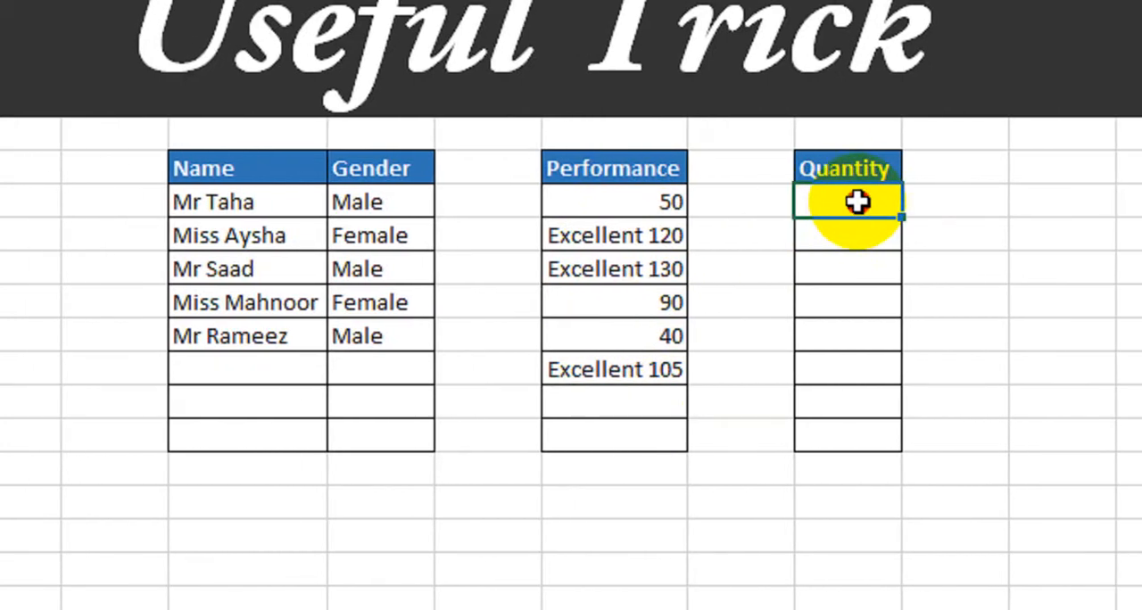
left_click_drag(857, 202, 856, 426)
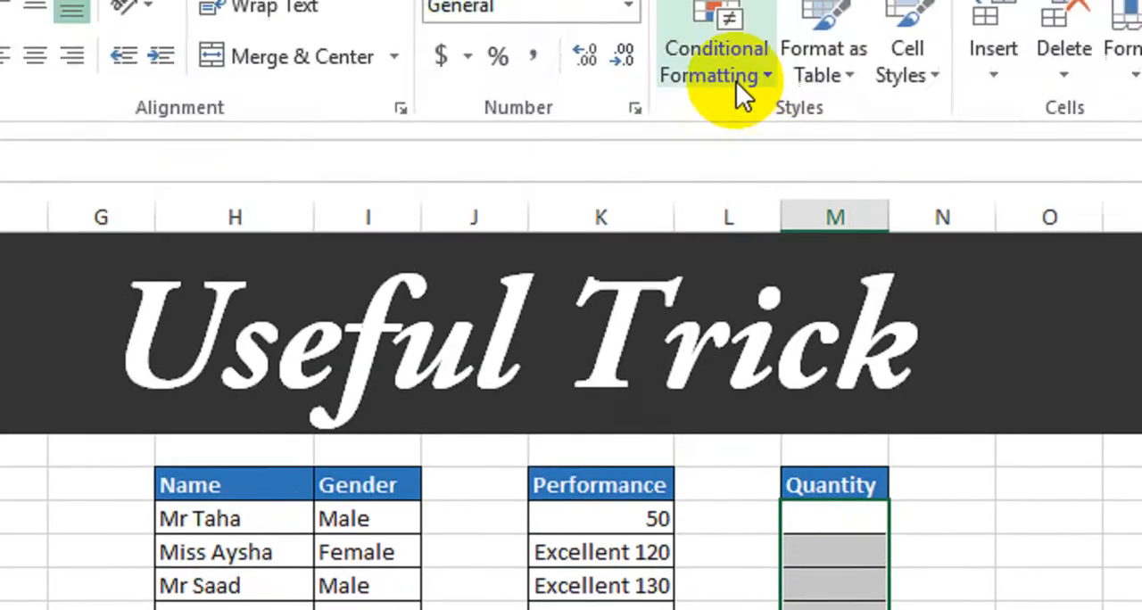
left_click(736, 85)
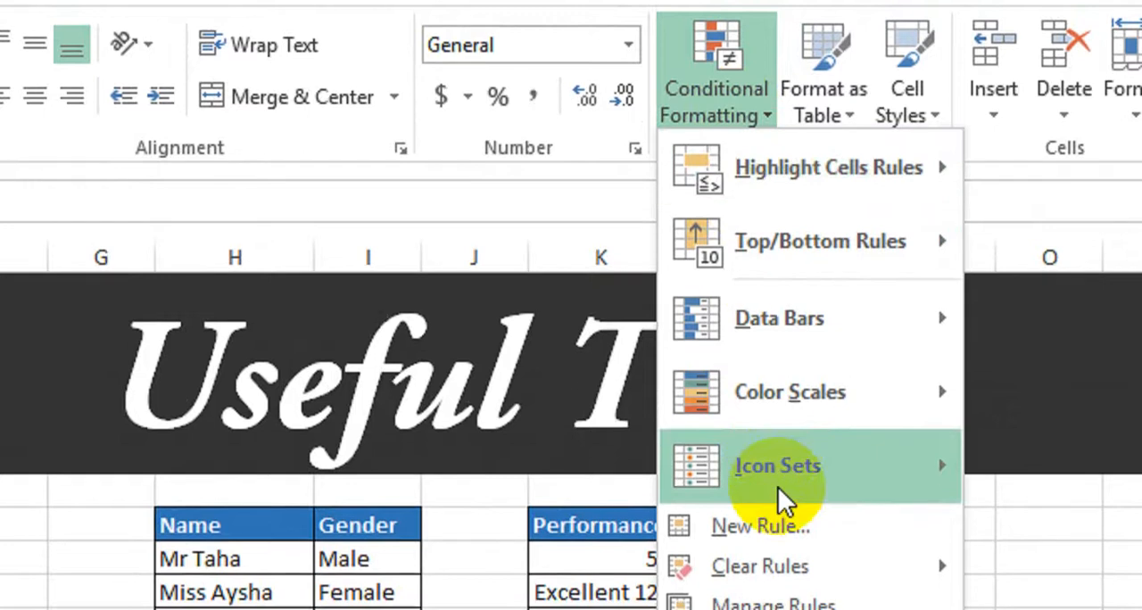
left_click(760, 527)
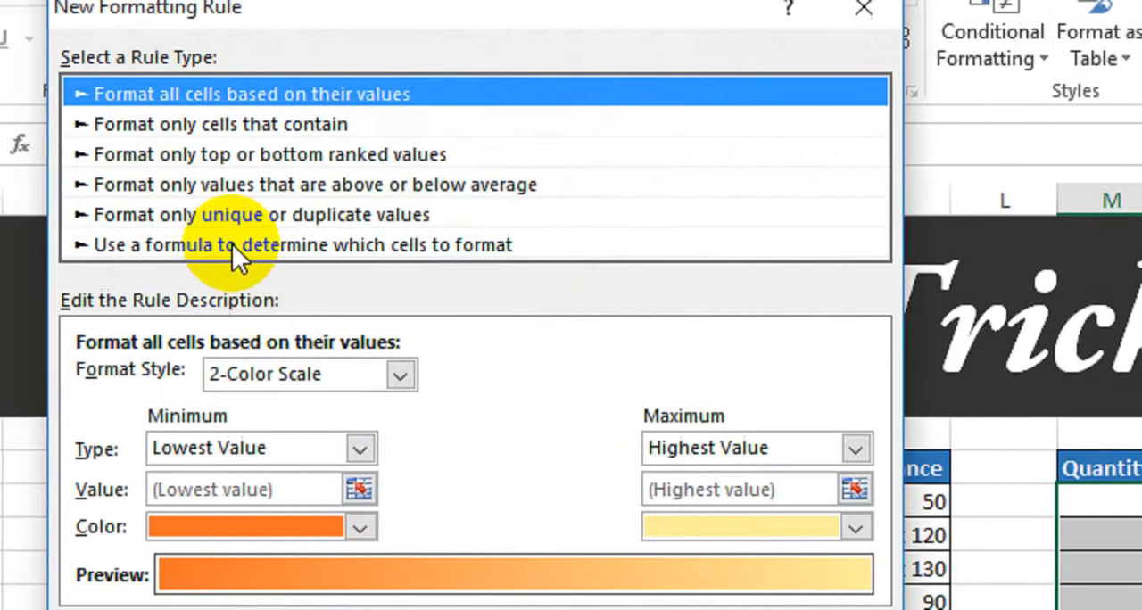
left_click(234, 246)
left_click(286, 377)
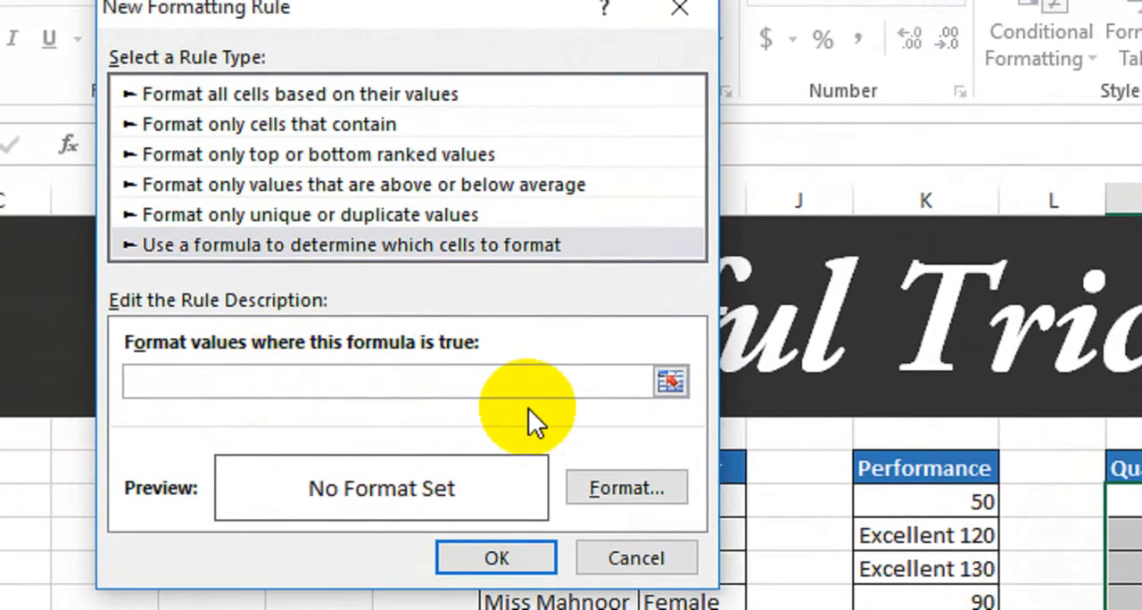
- Base the Quantity rule on the formula =$M9<1
type("=")
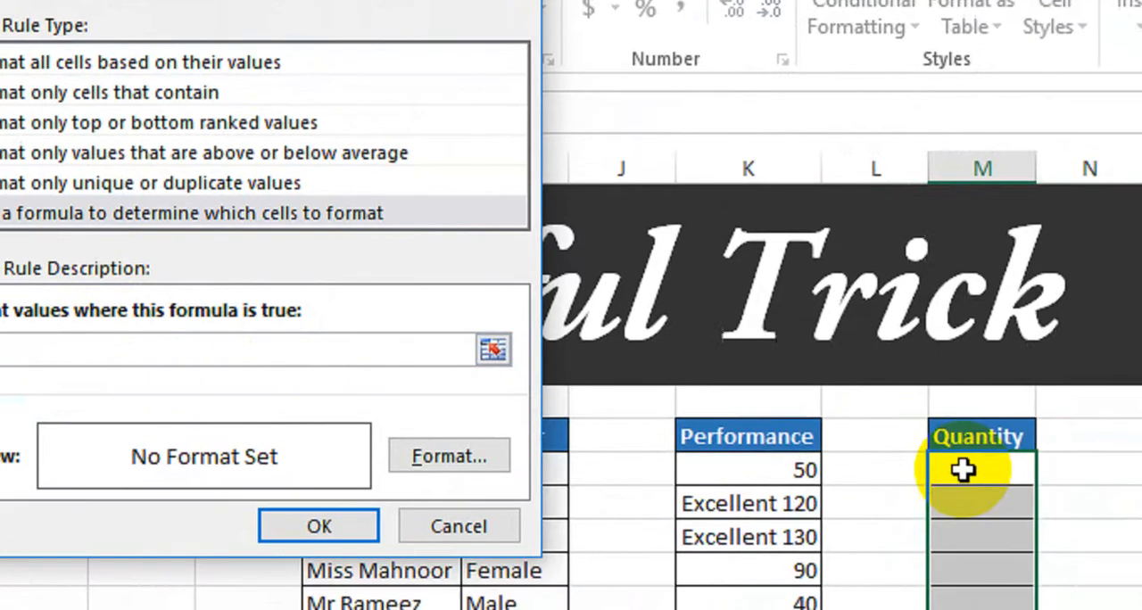
left_click(964, 471)
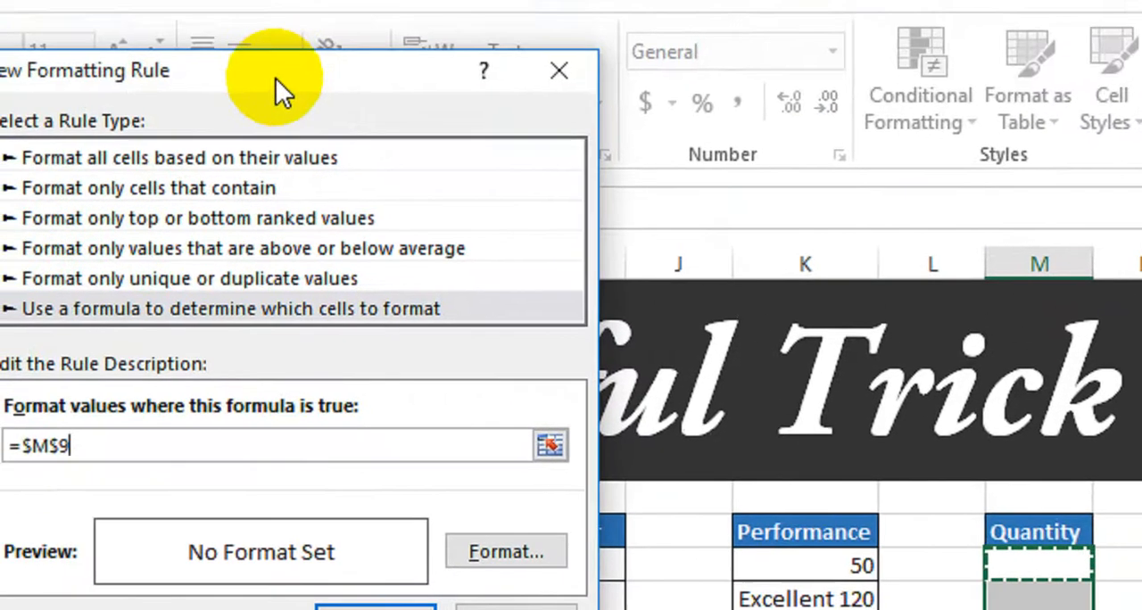
left_click_drag(243, 0, 423, 42)
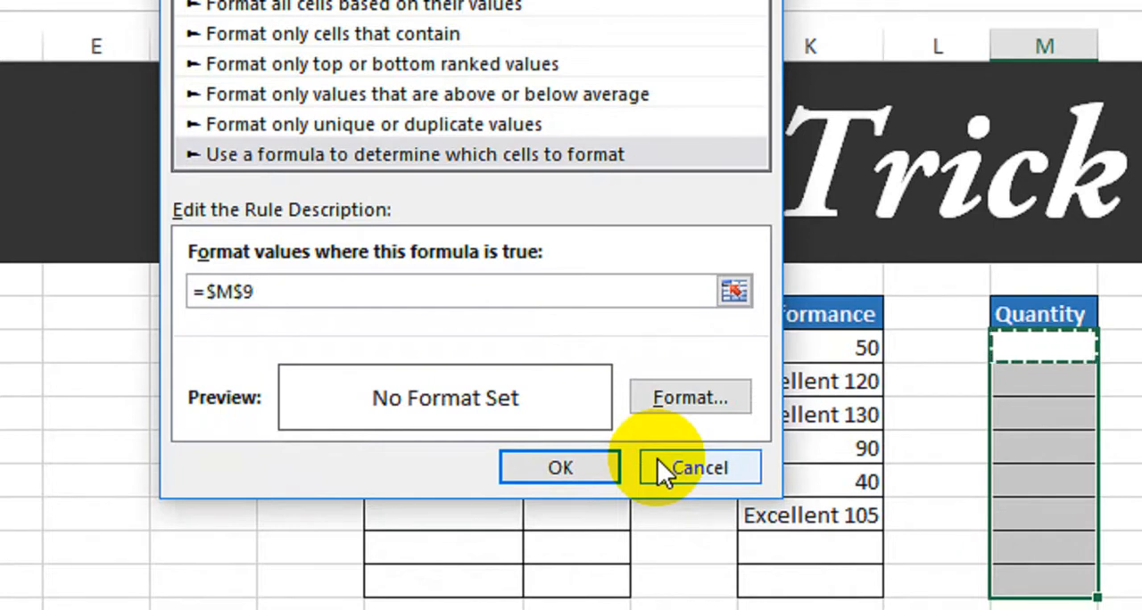
type("<1")
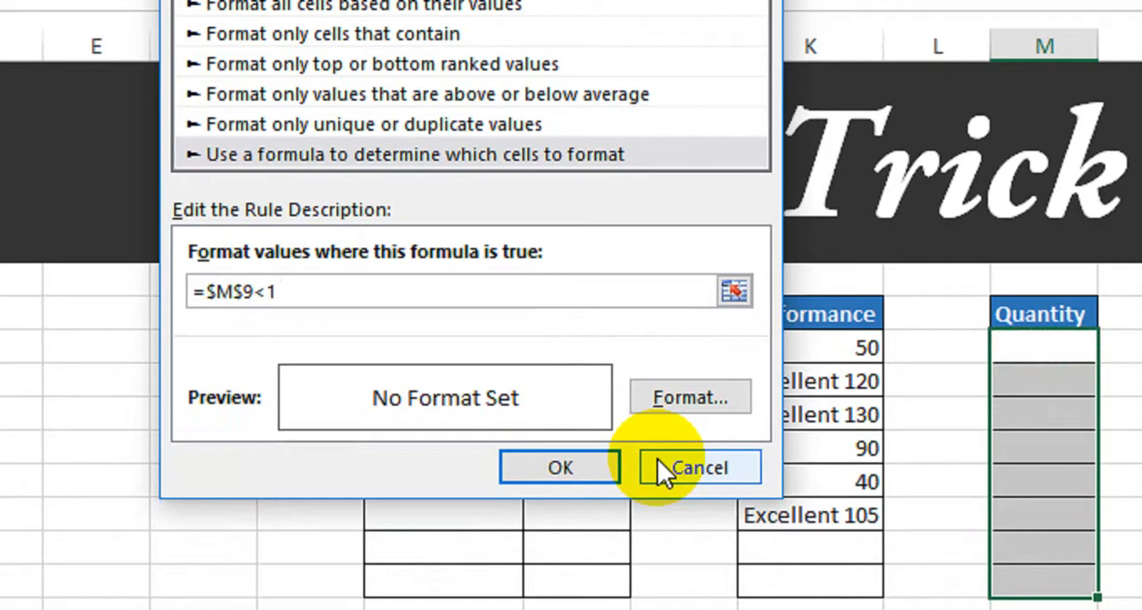
left_click(240, 291)
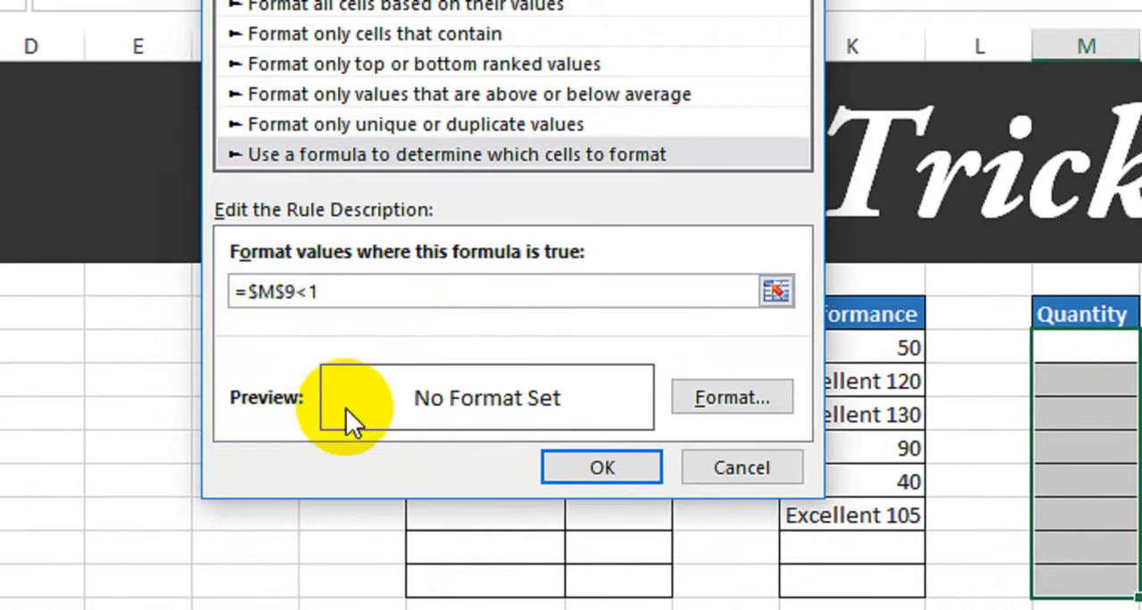
key("BackSpace")
- Give the Quantity rule the custom number format 0.0 "gram" and apply the rule
left_click(701, 402)
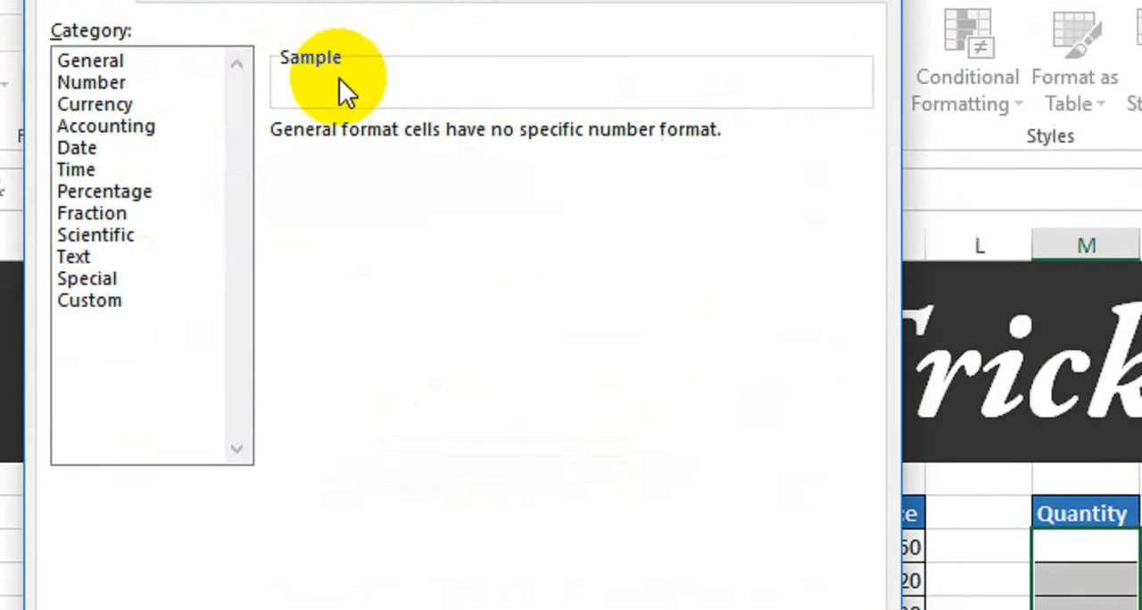
left_click(87, 78)
left_click(90, 101)
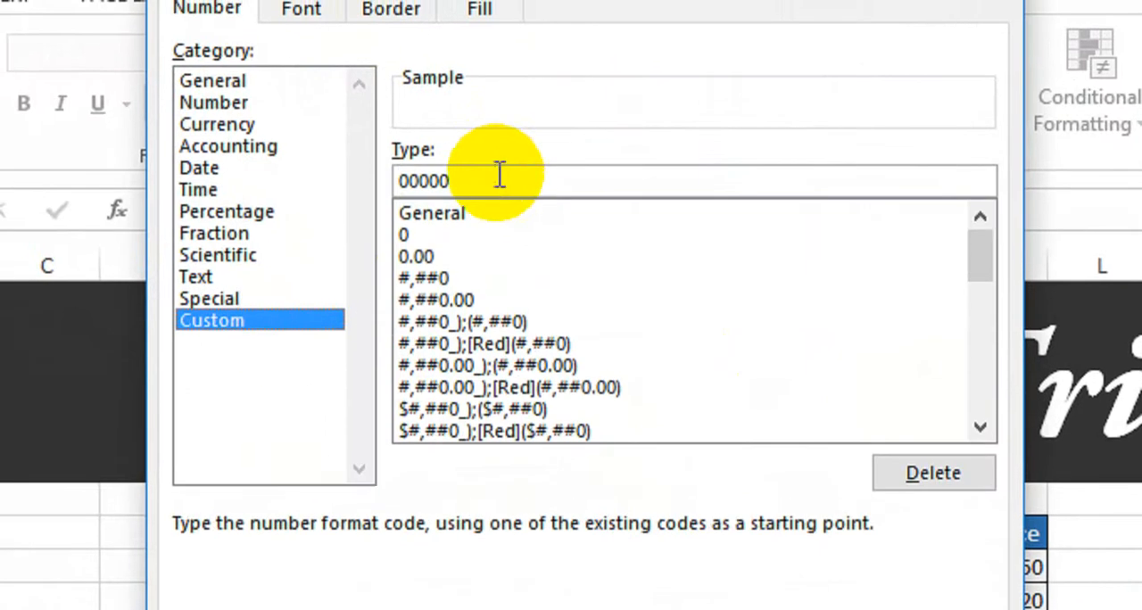
left_click_drag(503, 160, 357, 191)
key("BackSpace")
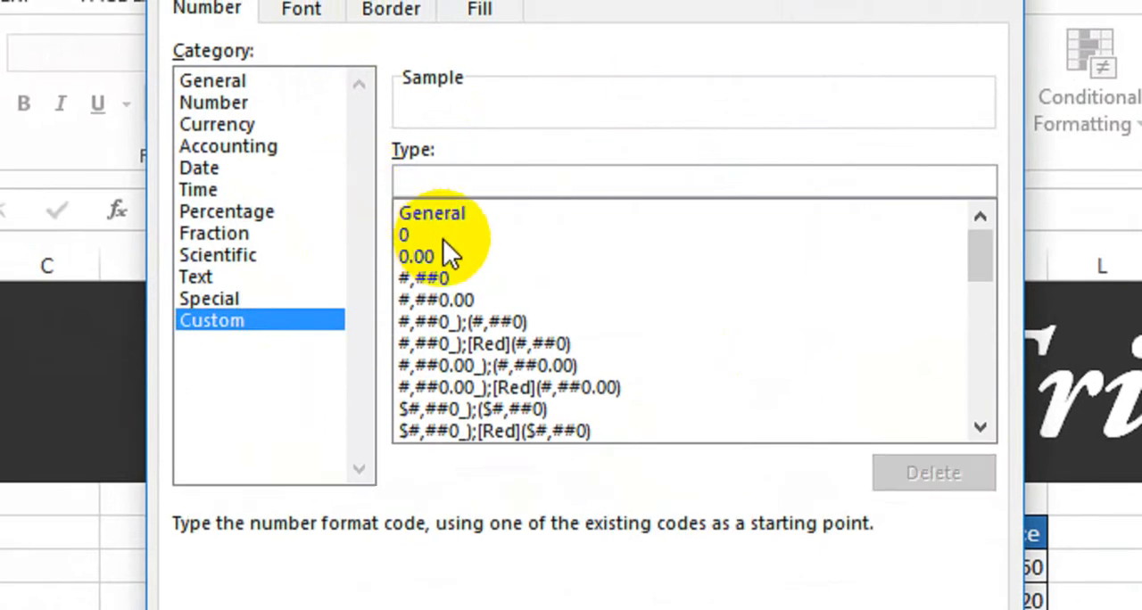
type("0.0")
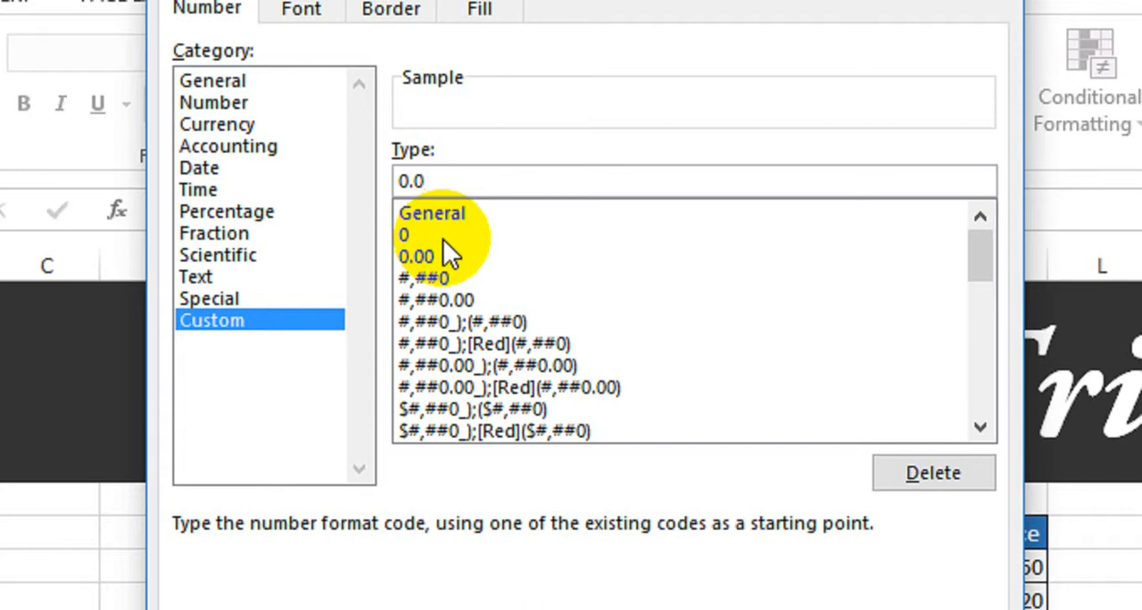
type(" \"")
type("gram\"")
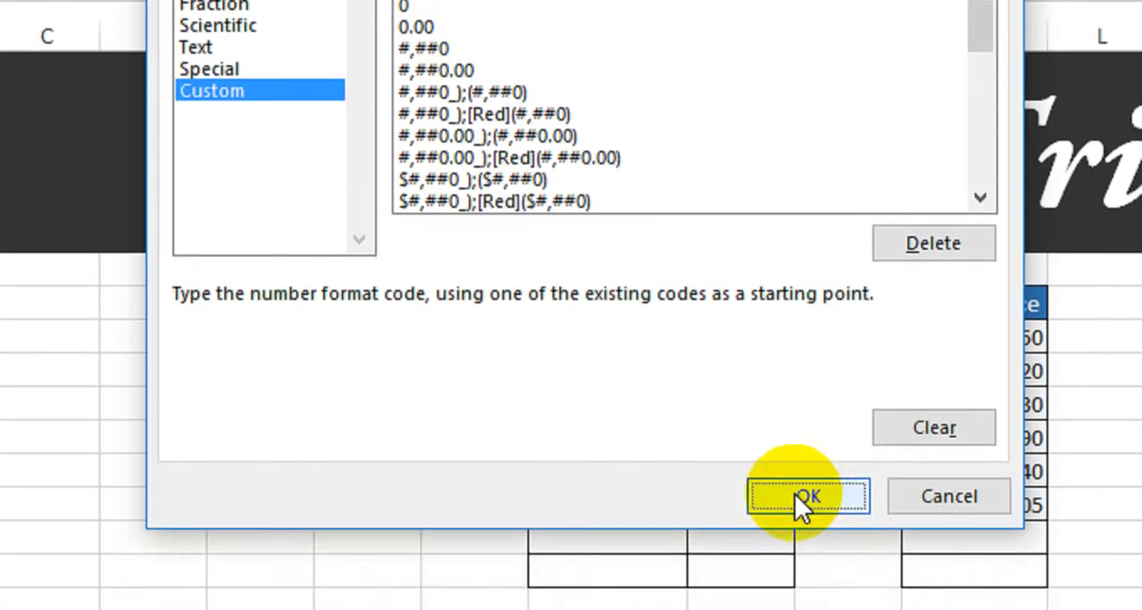
left_click(796, 494)
left_click(759, 438)
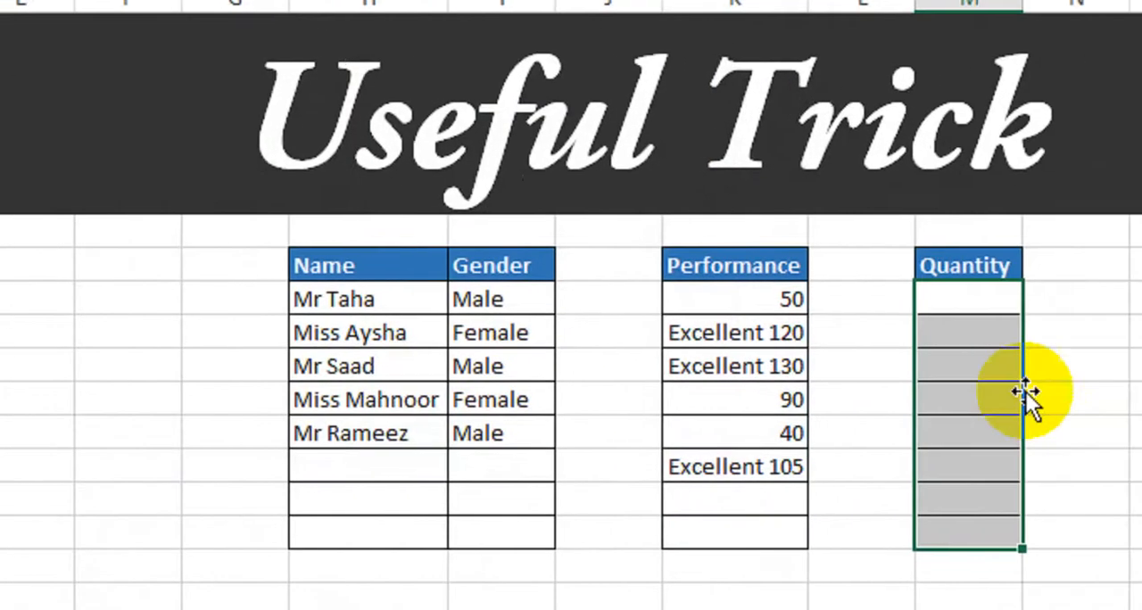
- Enter 2, 0.5, 0.3 and 3 in the first four Quantity cells
left_click(890, 308)
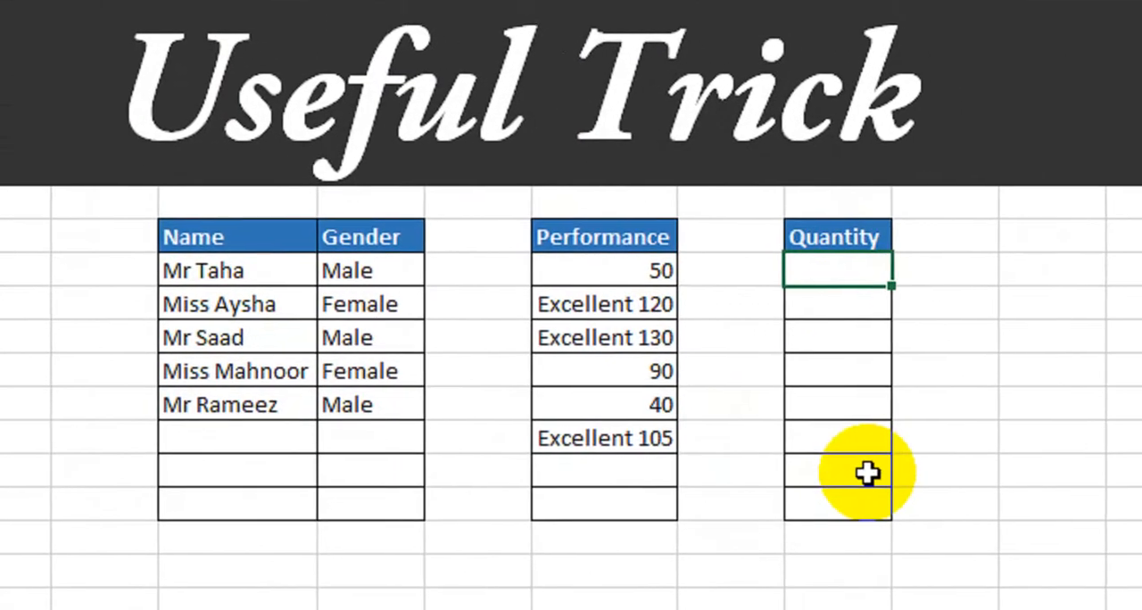
key("Return")
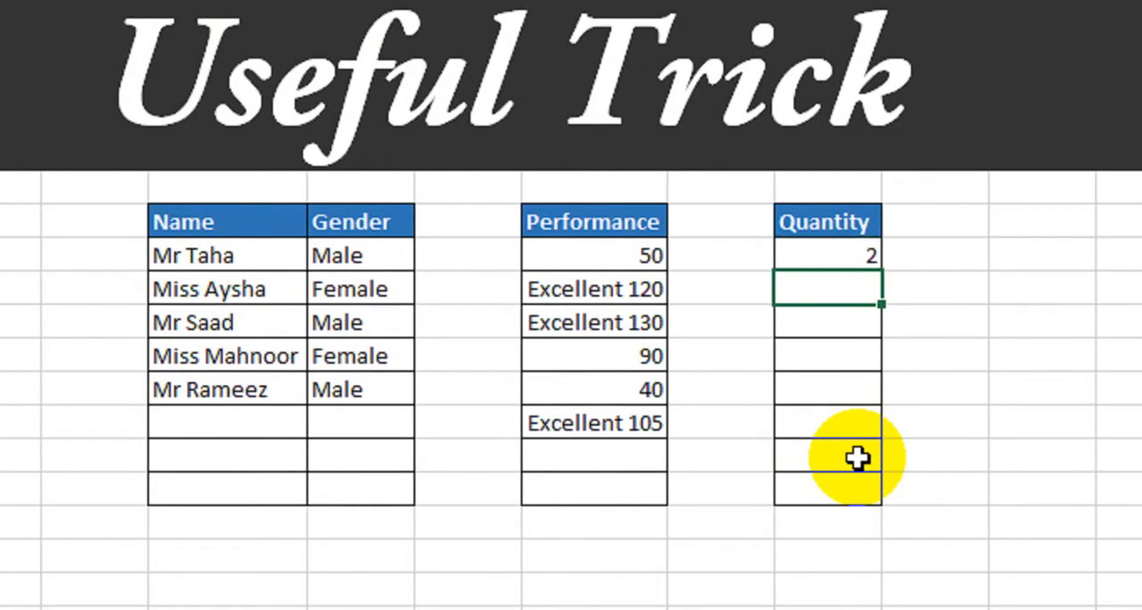
type("0.5")
key("Return")
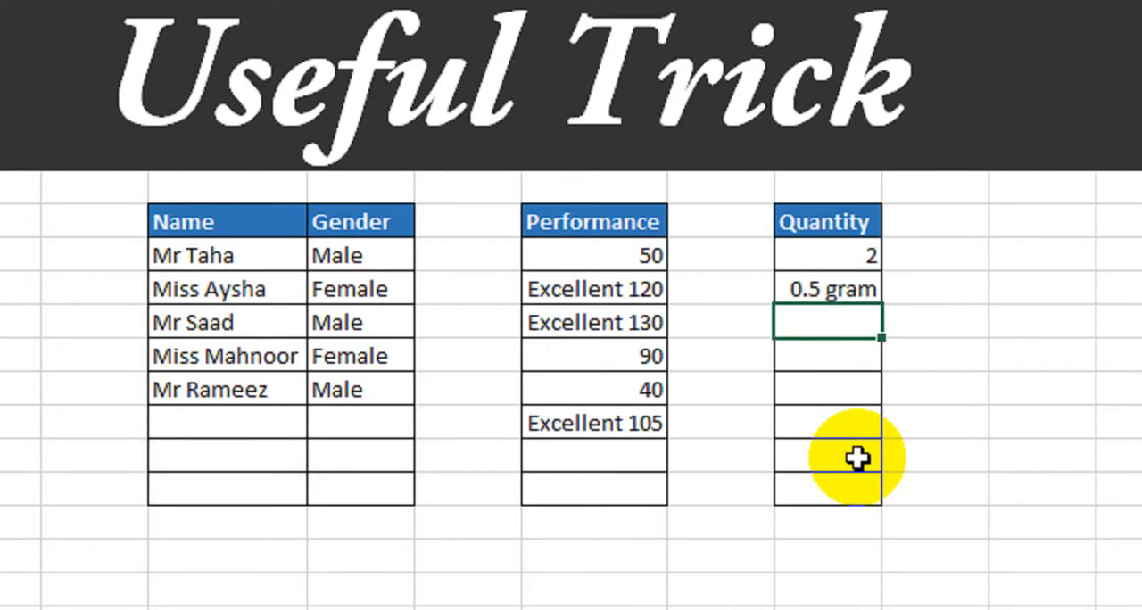
type("0.3")
key("Return")
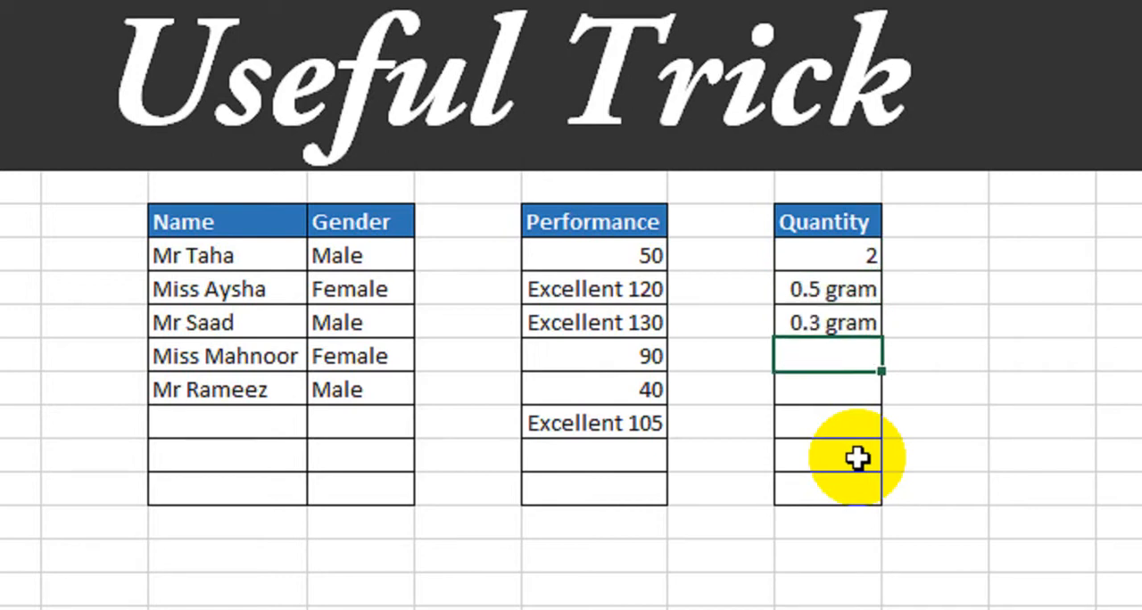
key("Return")
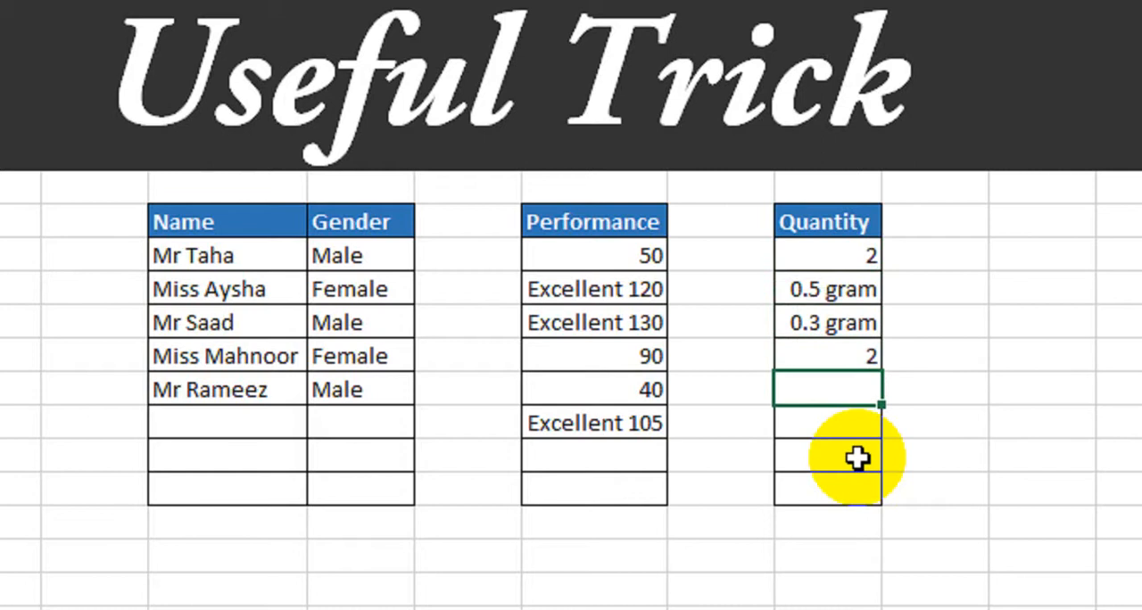
key("Up")
type("3")
key("Return")
- Start a second formula-based conditional formatting rule for the eight Quantity cells
left_click_drag(842, 258, 806, 489)
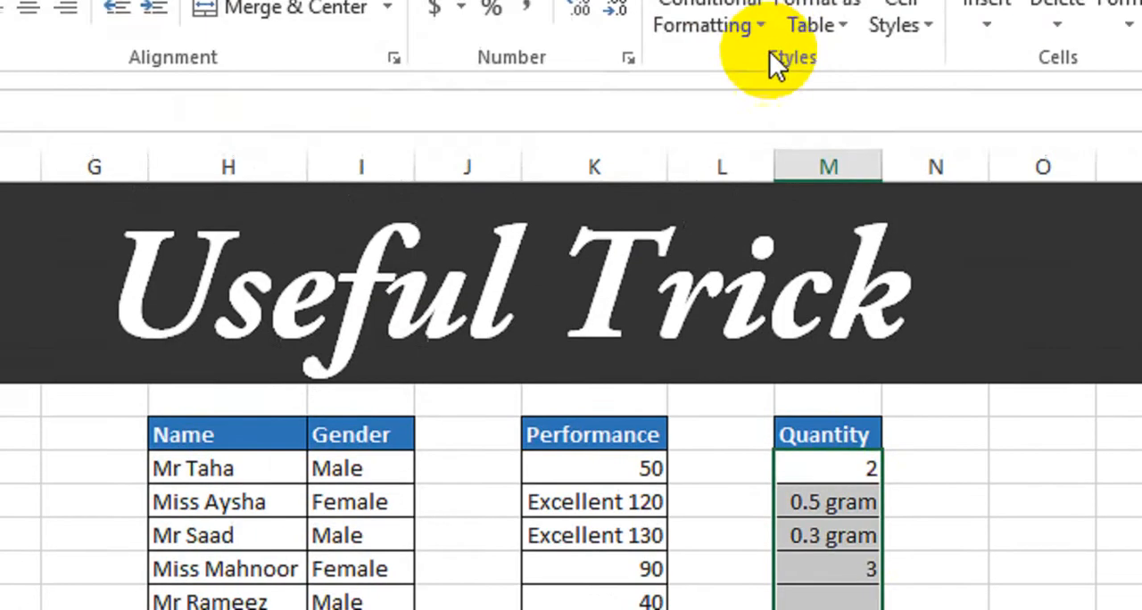
left_click(744, 18)
left_click(745, 435)
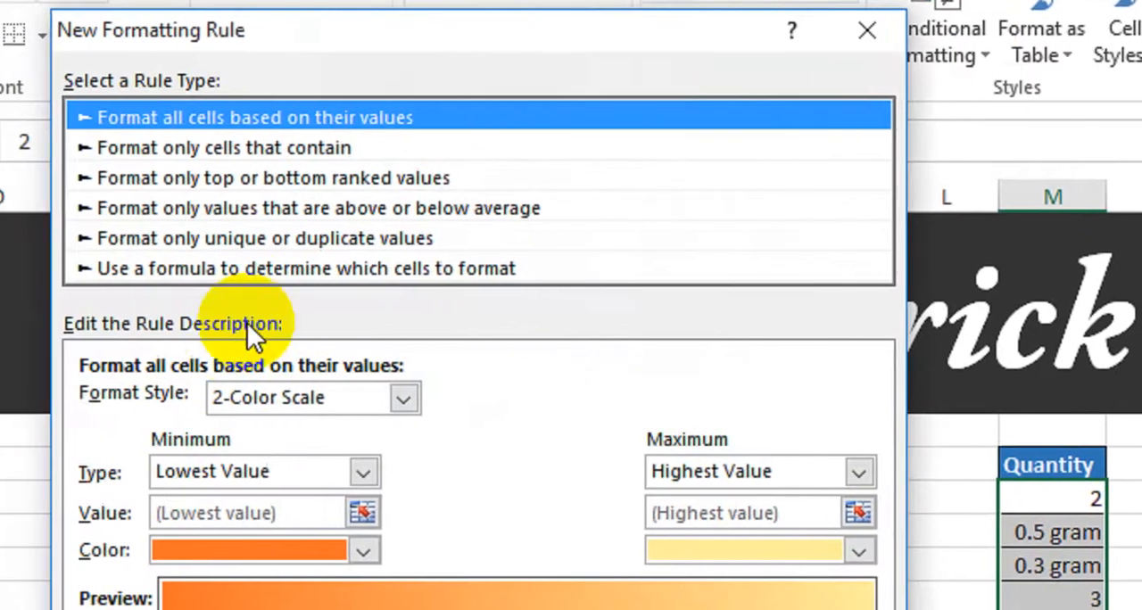
left_click(89, 279)
left_click(87, 413)
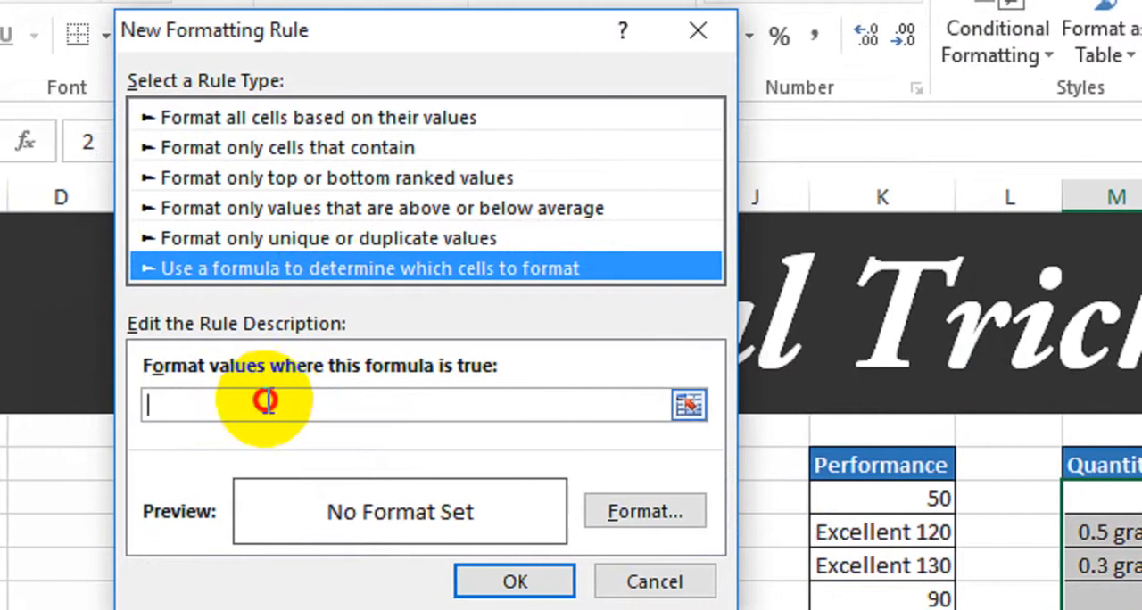
- Base the second Quantity rule on the formula =$M9>=1
type("=")
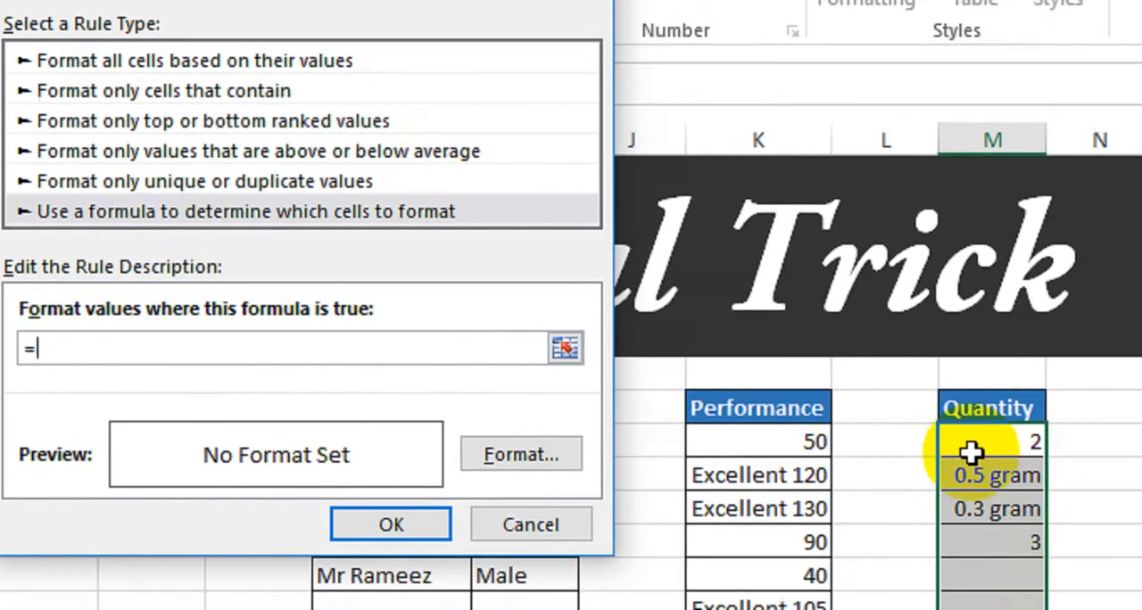
left_click(892, 446)
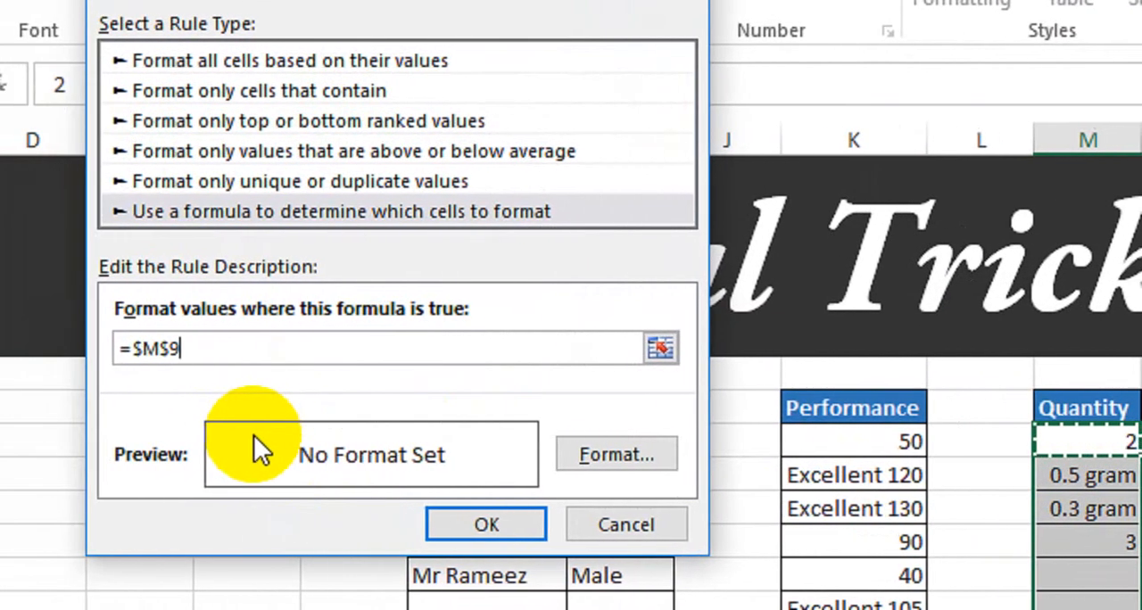
type(">=")
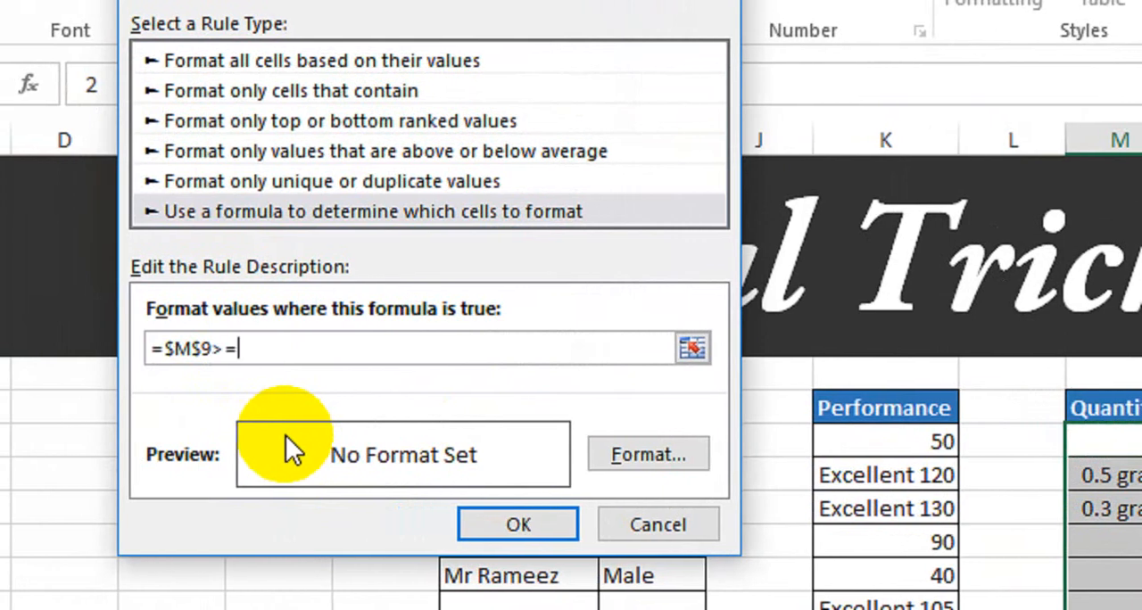
type("1")
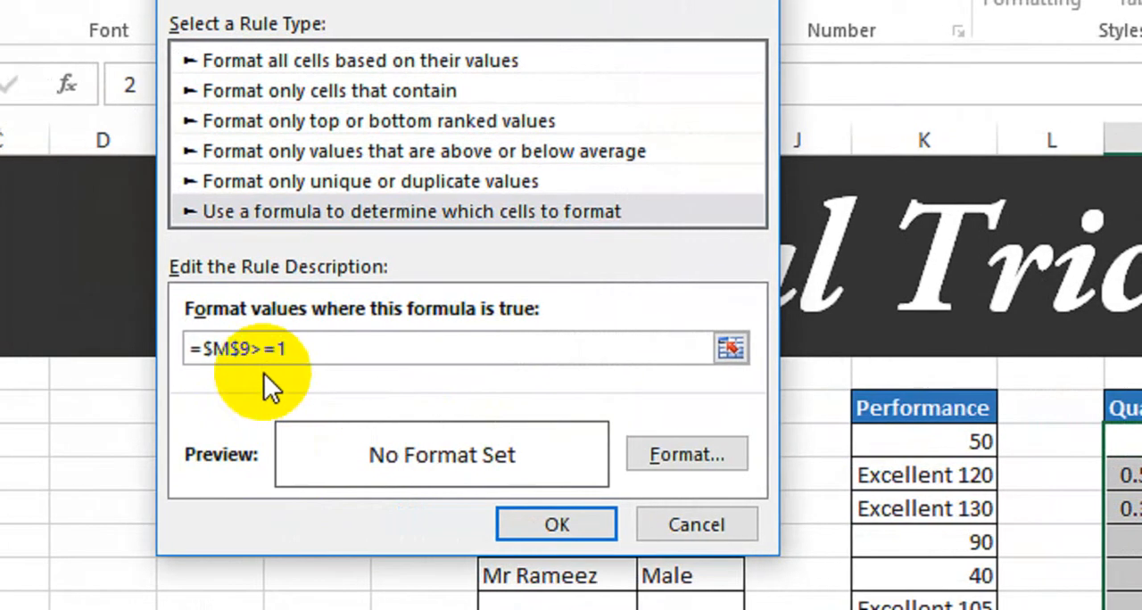
left_click(242, 348)
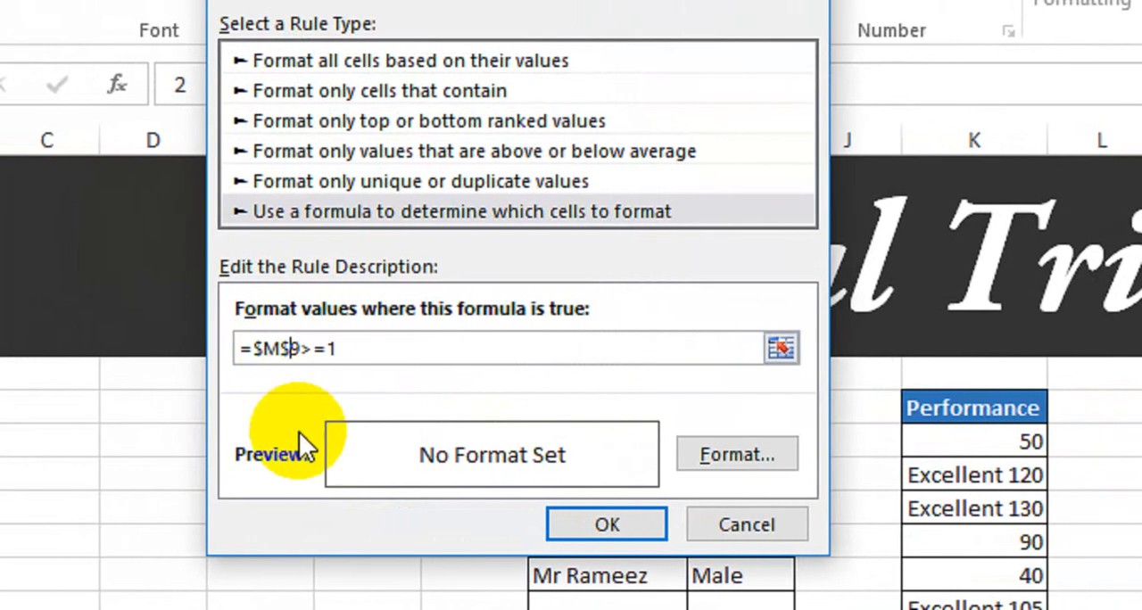
key("BackSpace")
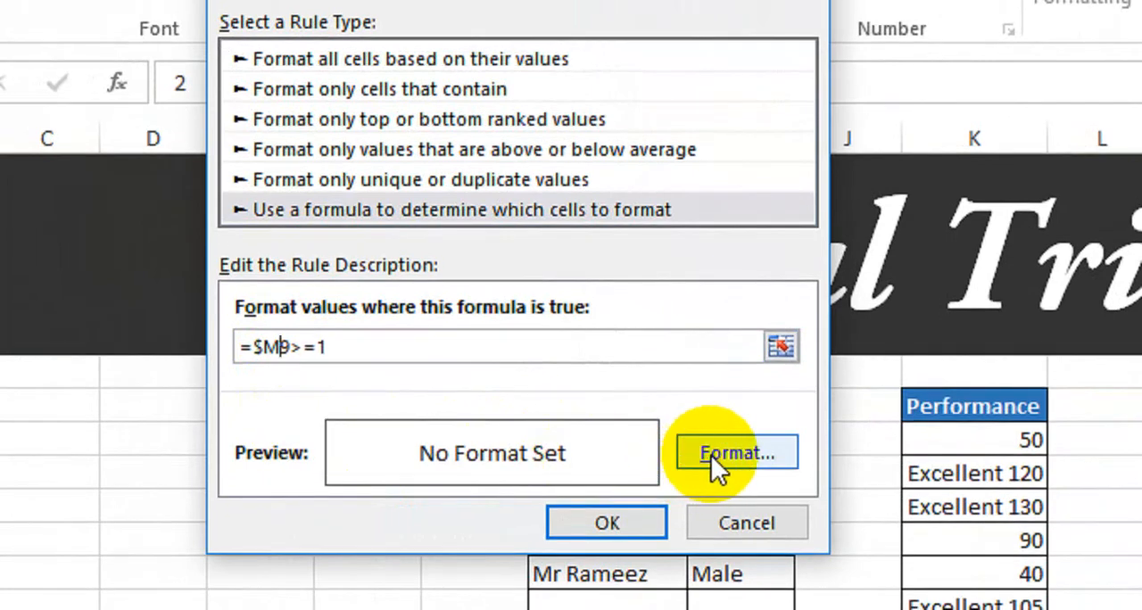
- Give the second Quantity rule the custom number format 0.0 "Kg", recheck the format, and apply the rule
left_click(713, 455)
left_click(331, 202)
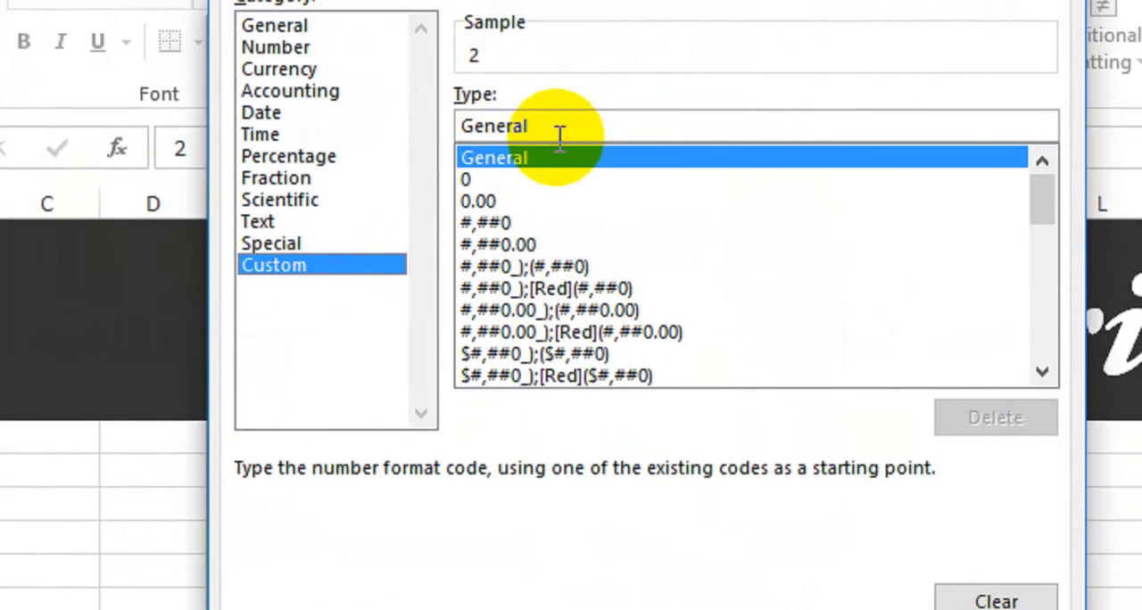
left_click_drag(558, 69, 390, 61)
key("BackSpace")
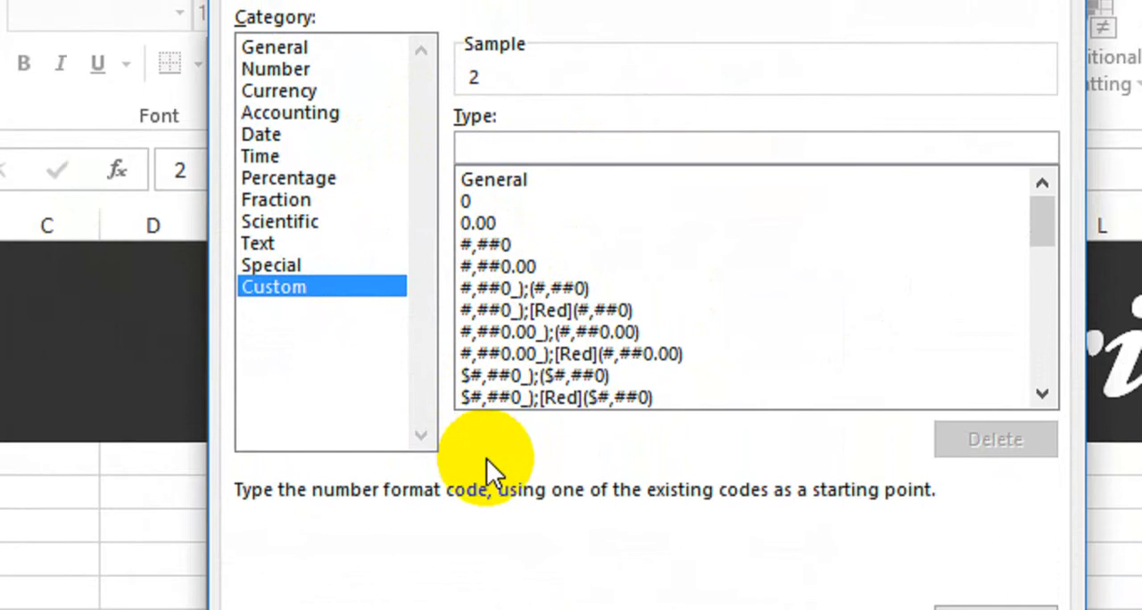
type("0.0 \"K")
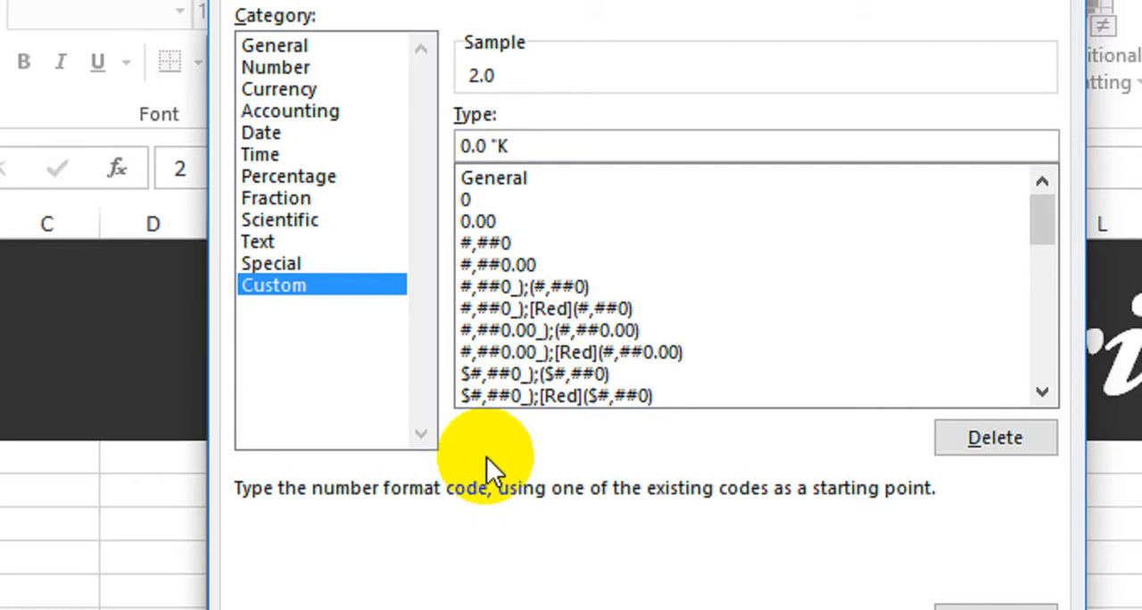
type("g\"")
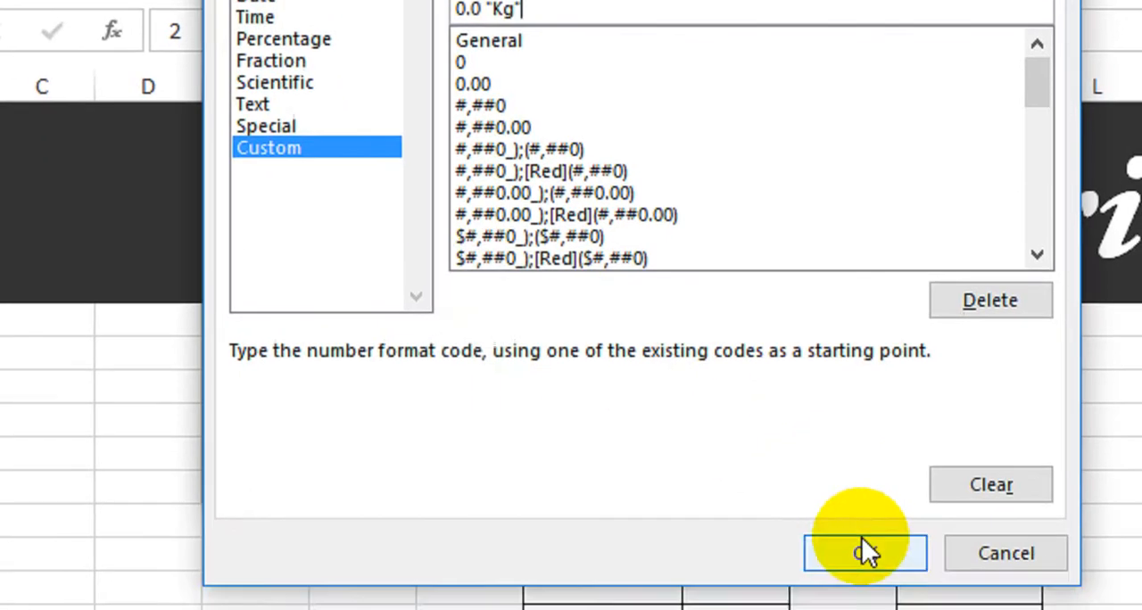
left_click(859, 544)
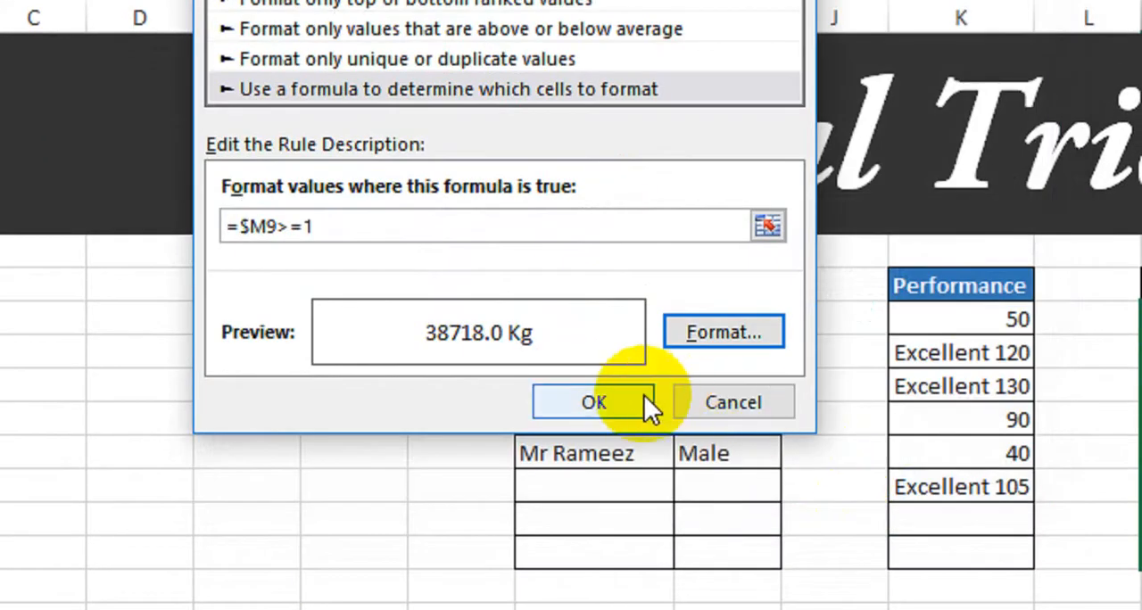
left_click(723, 332)
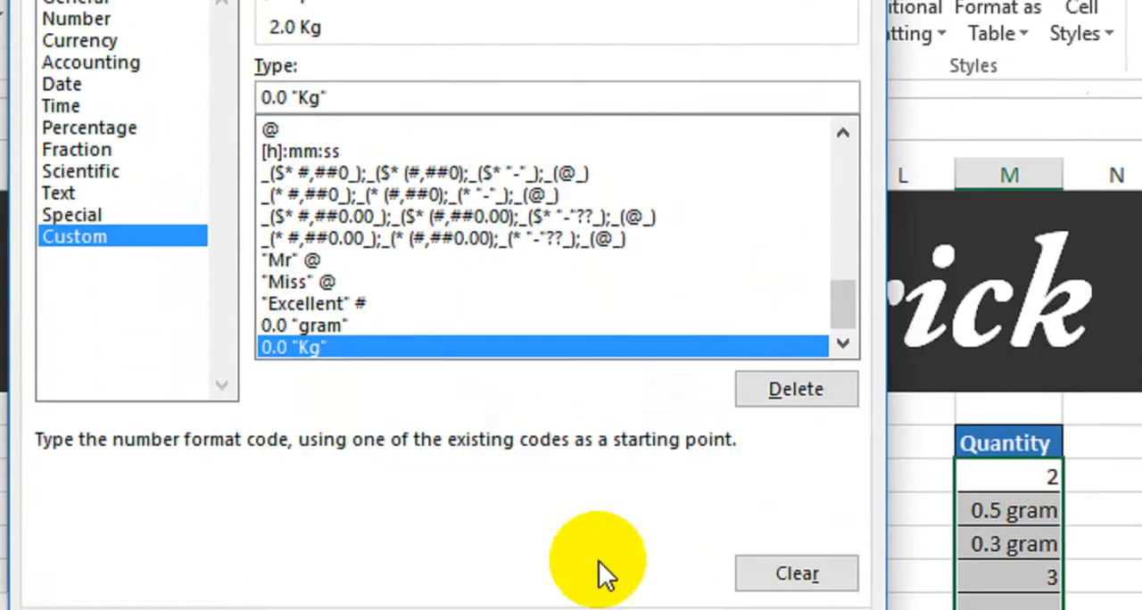
left_click(665, 505)
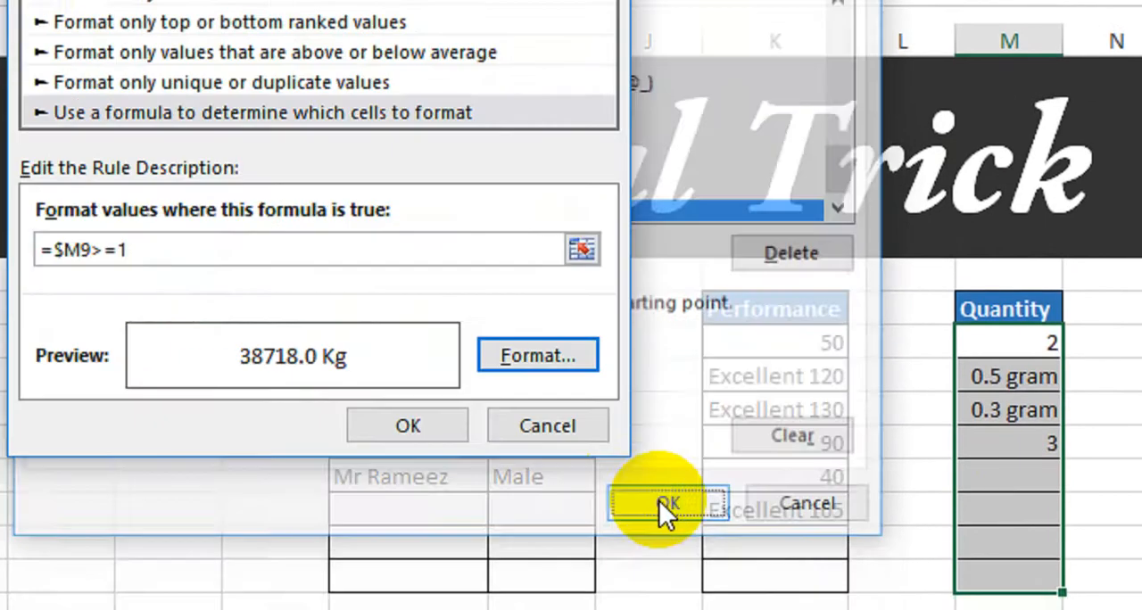
left_click(413, 424)
- Enter 1, 5 and 0.8 in the fifth, sixth and seventh Quantity cells
left_click(935, 435)
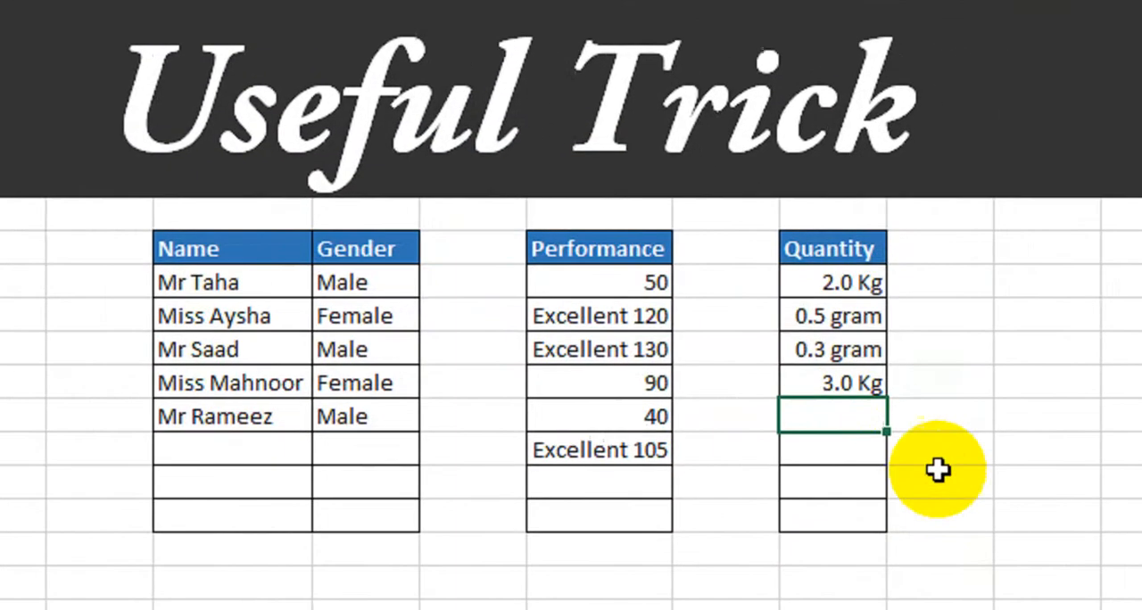
type("1")
key("Return")
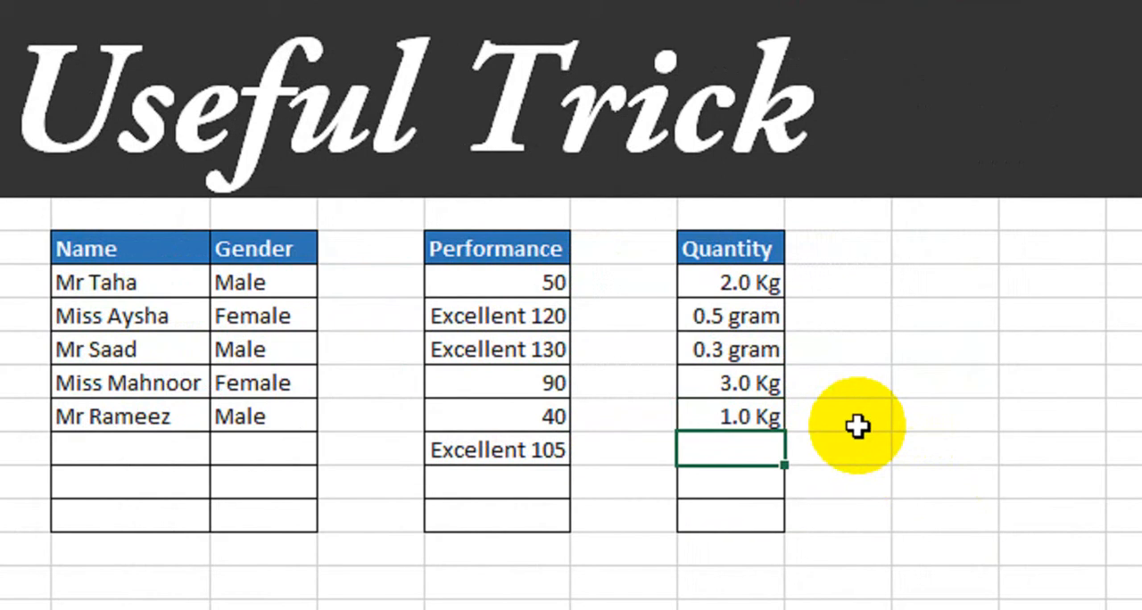
type("5")
key("Return")
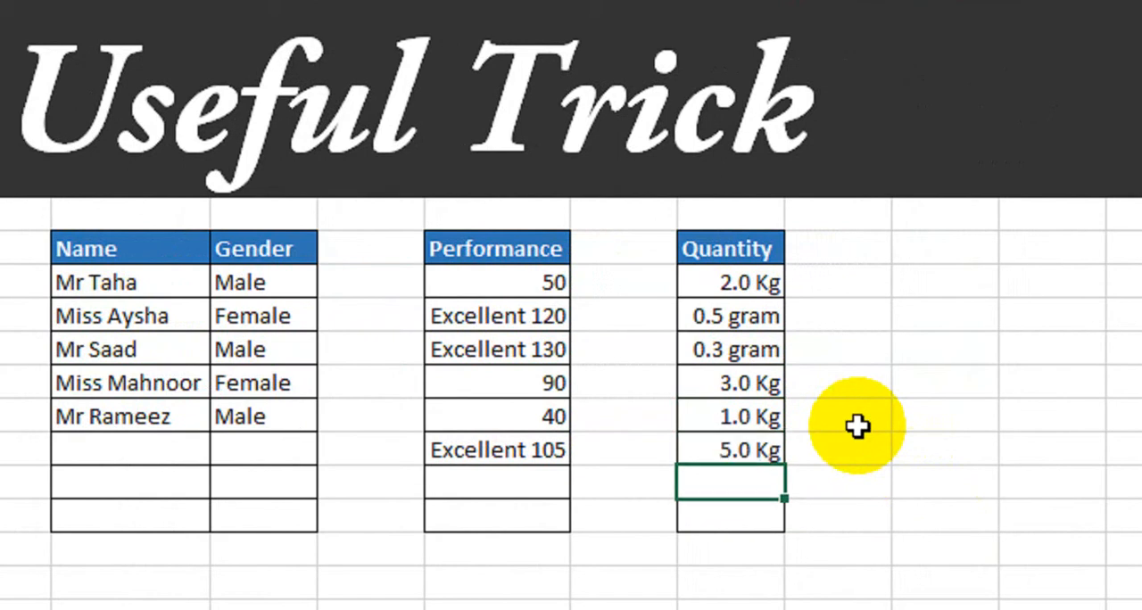
type("0.8")
key("Return")
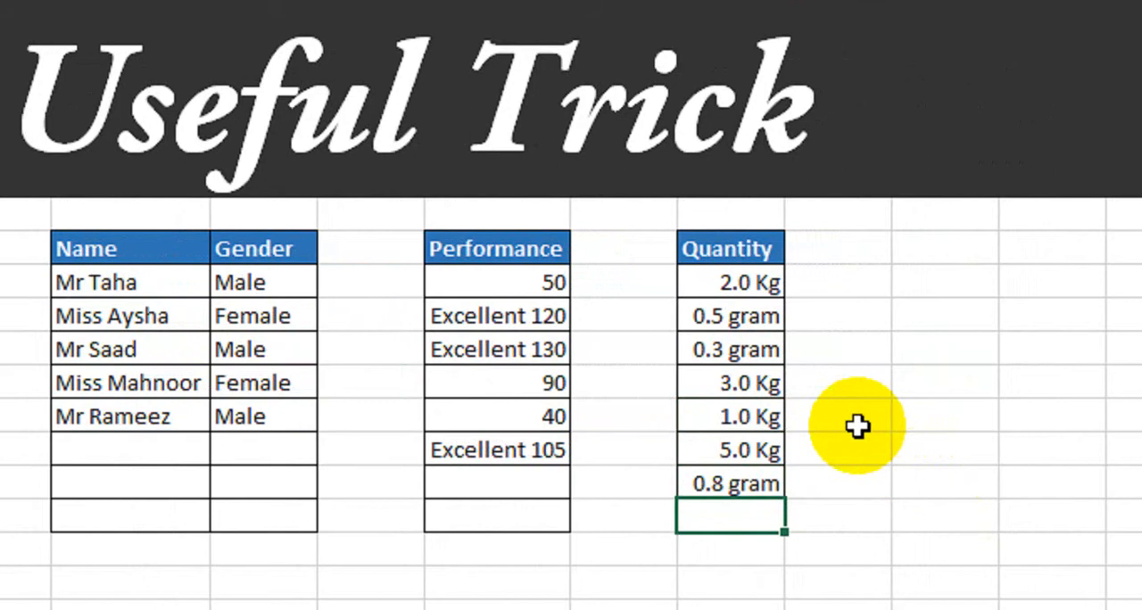